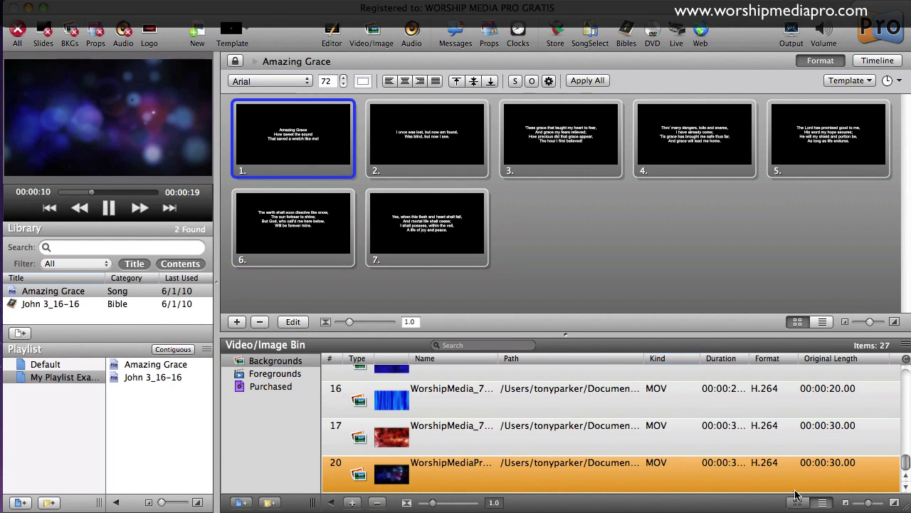
Step: Display the Video/Image Bin as thumbnails and enlarge the bin until all background rows fit
click(797, 502)
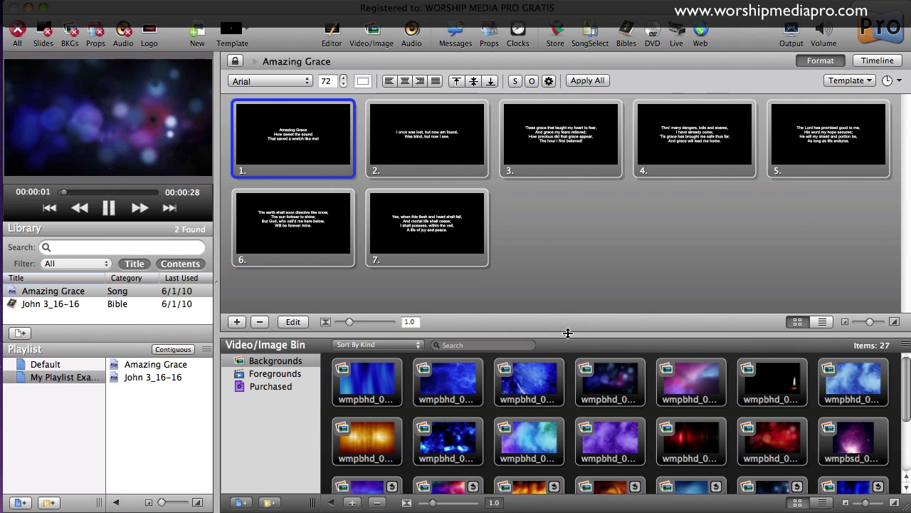
drag(567, 317, 565, 236)
drag(565, 284, 565, 291)
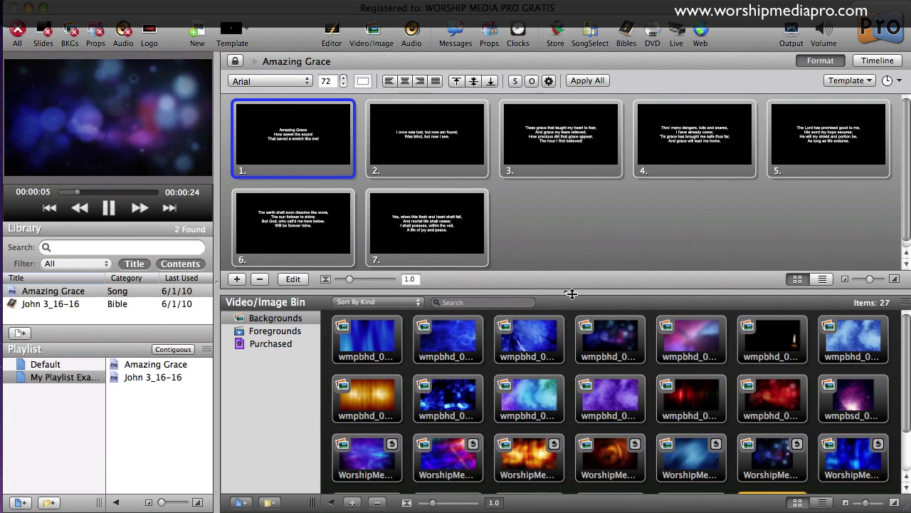
drag(906, 304, 899, 231)
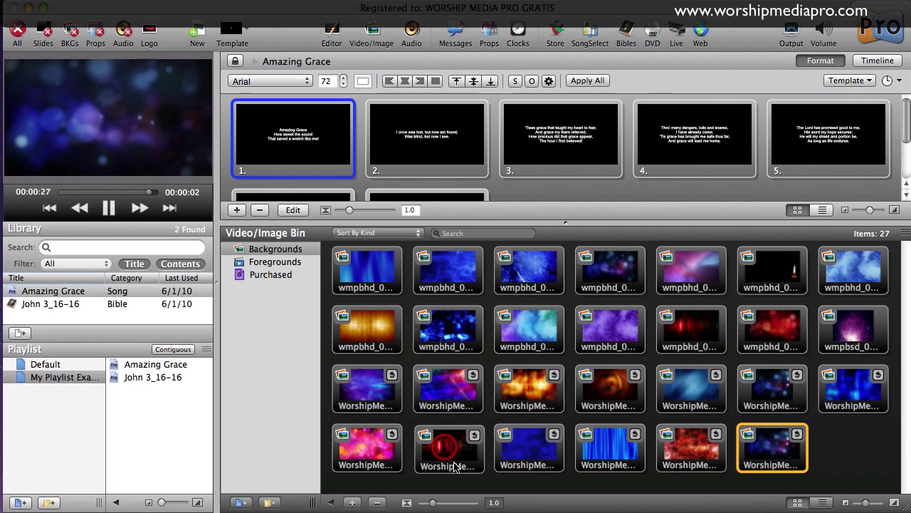
Step: Preview several motion and still backgrounds from the bin, finishing with the blue lights still in the second row
click(452, 452)
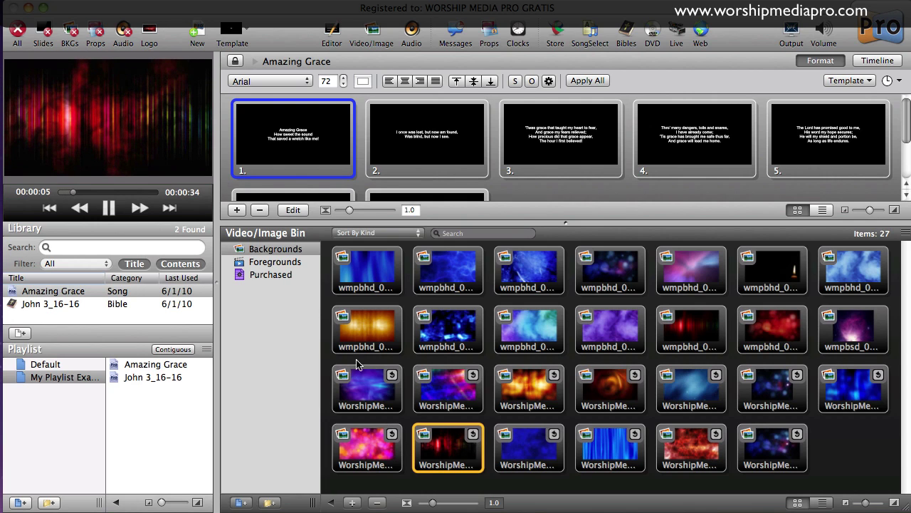
click(377, 331)
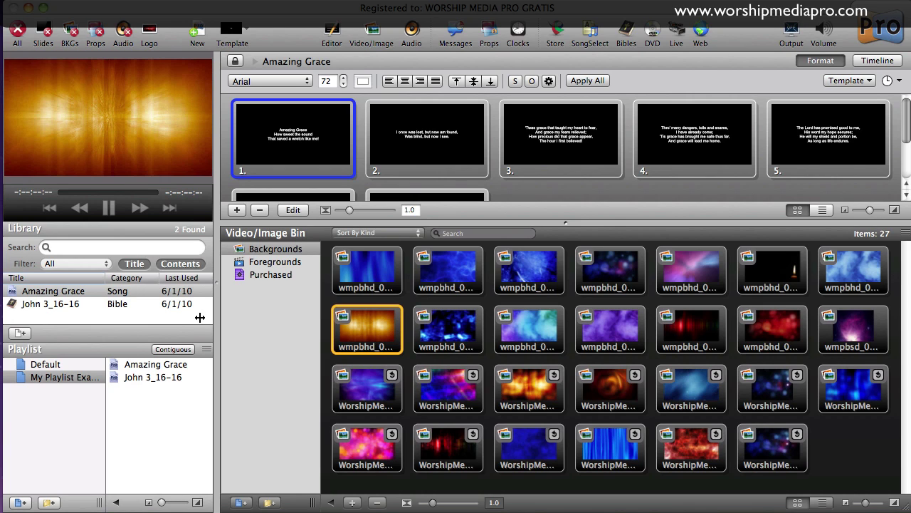
click(385, 269)
click(612, 275)
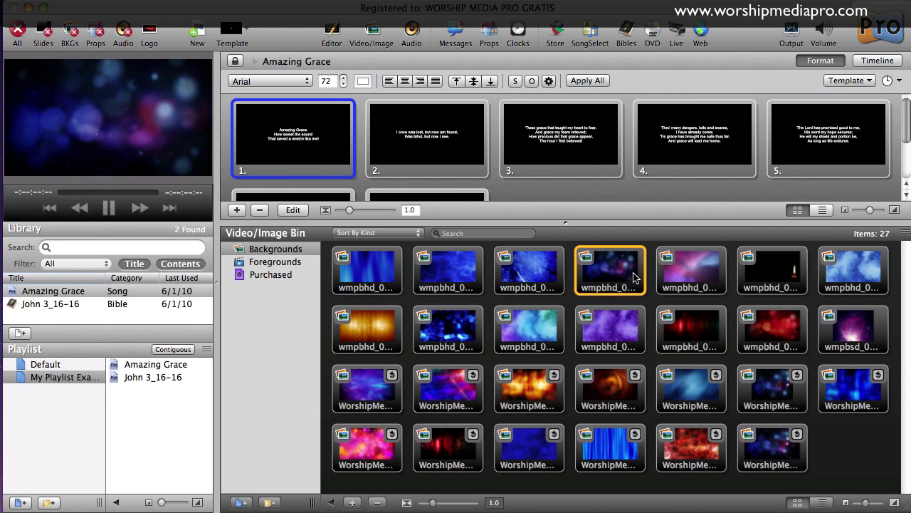
click(773, 431)
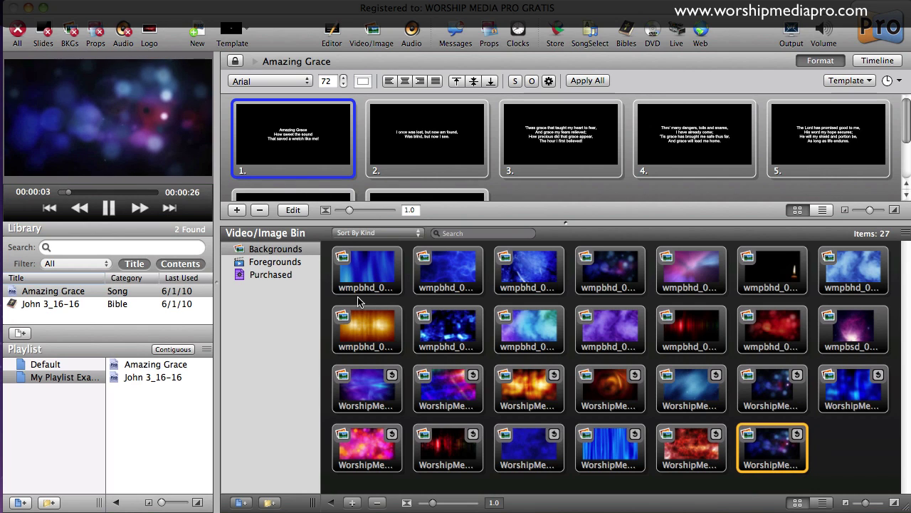
click(437, 326)
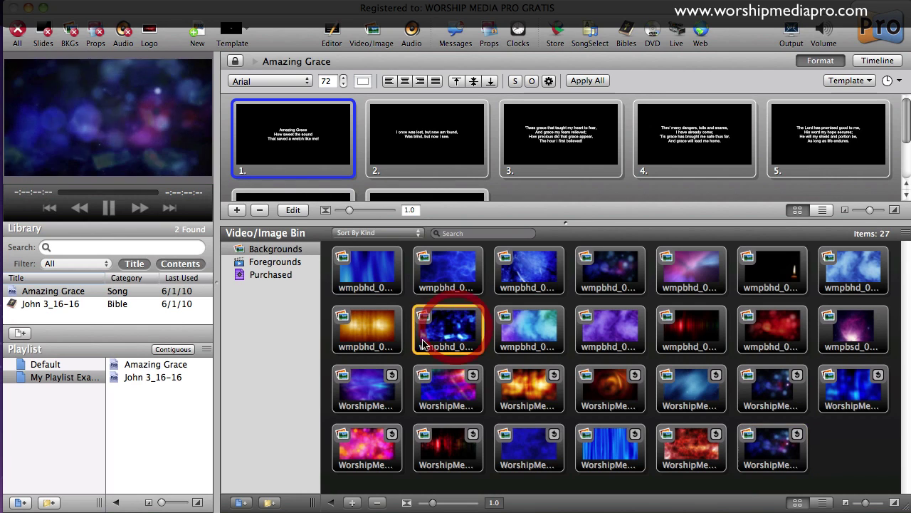
Step: Search the background bin for ".mov" files and then for ".jpg" files
click(469, 237)
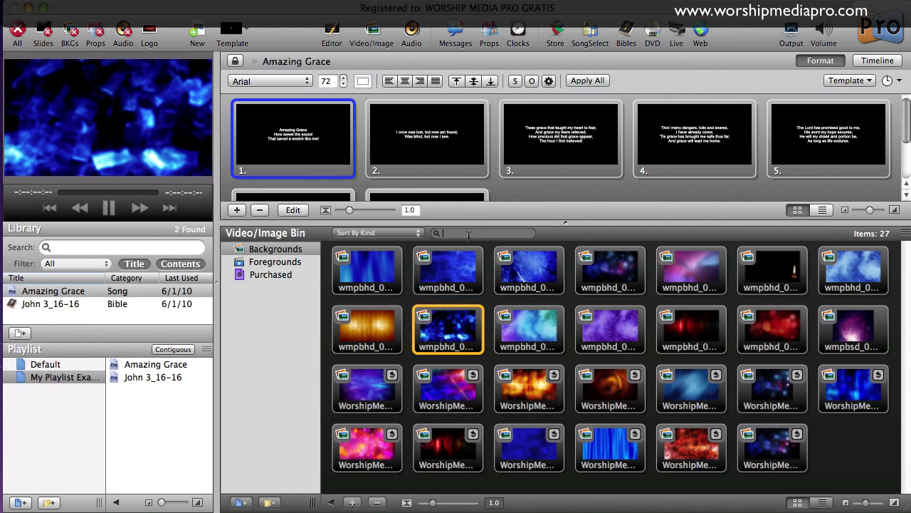
text(.mov)
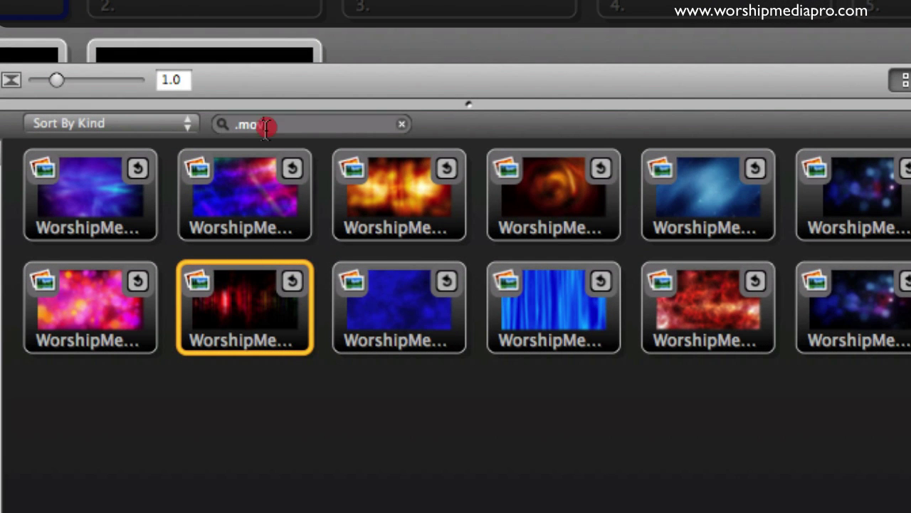
triple_click(263, 125)
text(.jpg)
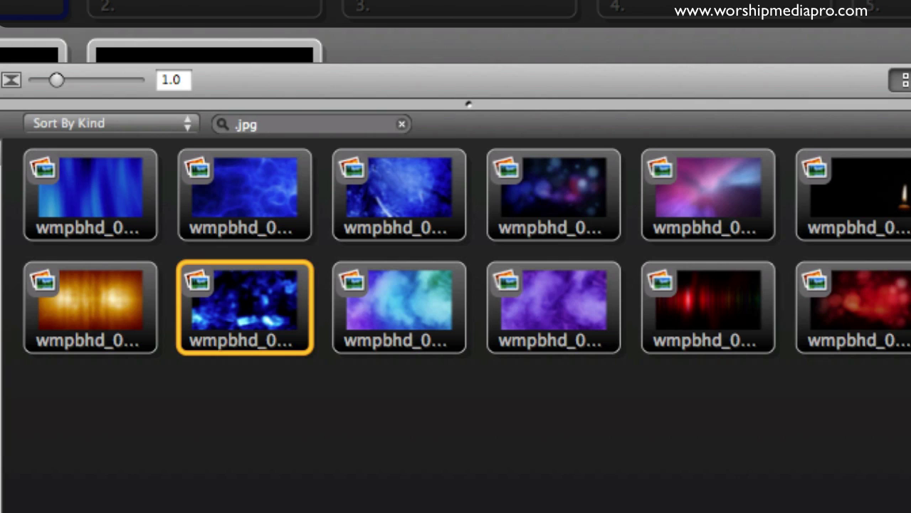
Step: Search the bin for "hd" and preview the red, purple, teal and blue lights still backgrounds
key(BackSpace)
key(BackSpace)
key(BackSpace)
key(BackSpace)
text(hd)
click(854, 305)
click(580, 324)
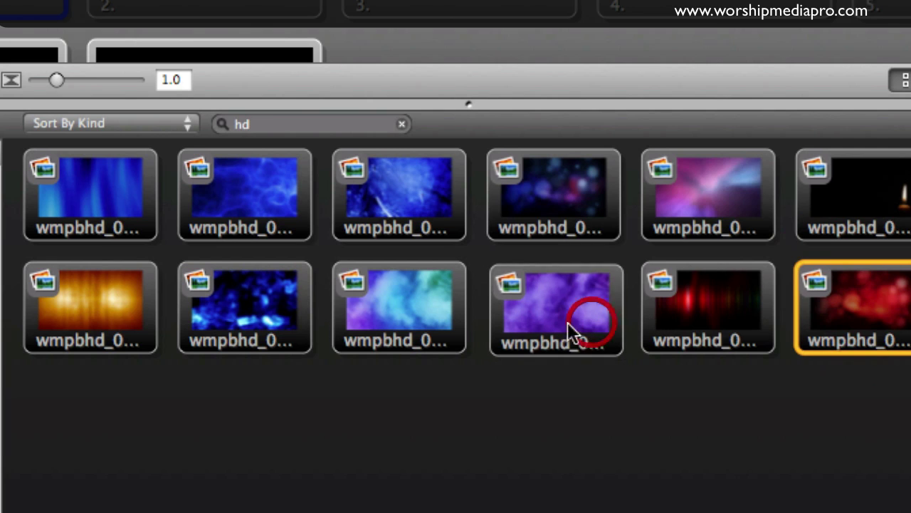
click(420, 313)
click(256, 302)
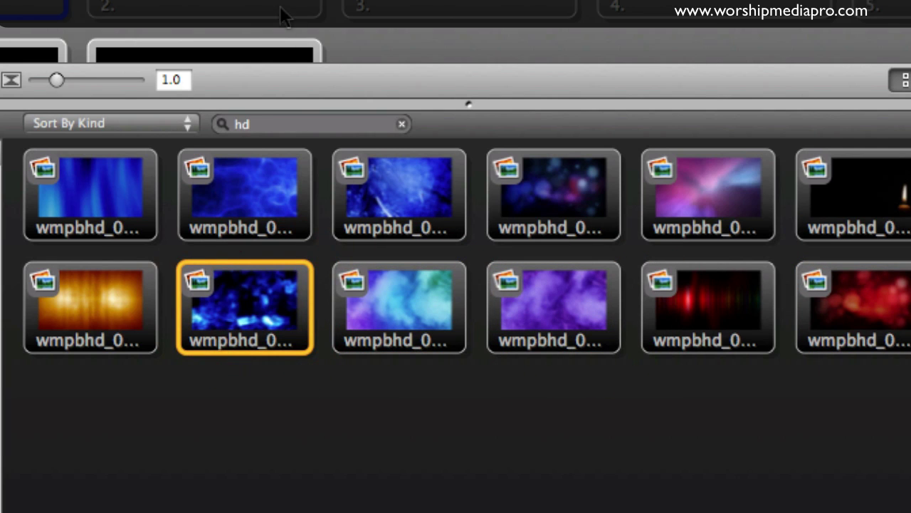
Step: Search the bin for "sd" and preview the purple starburst still
double_click(267, 121)
text(sd)
click(81, 200)
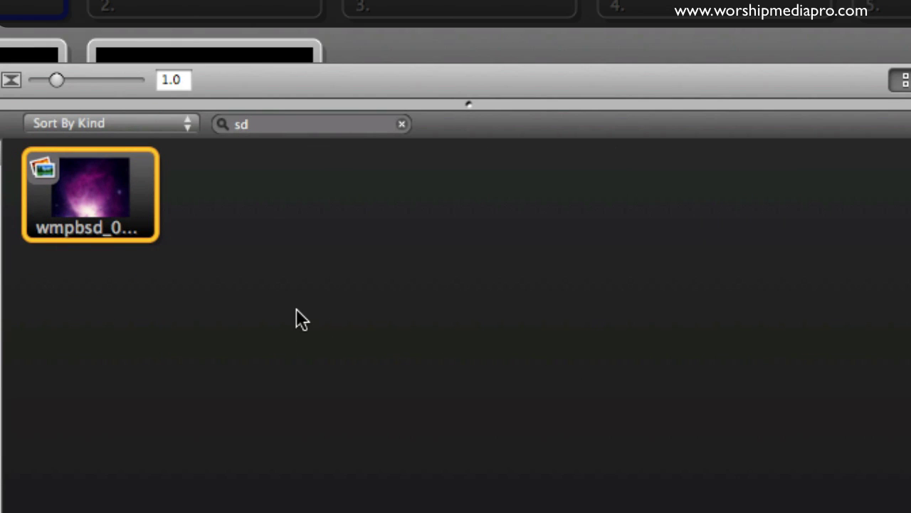
Step: Search the bin for "720" and preview several of the HD motion backgrounds, ending with the orange fiery clip
double_click(267, 126)
text(720)
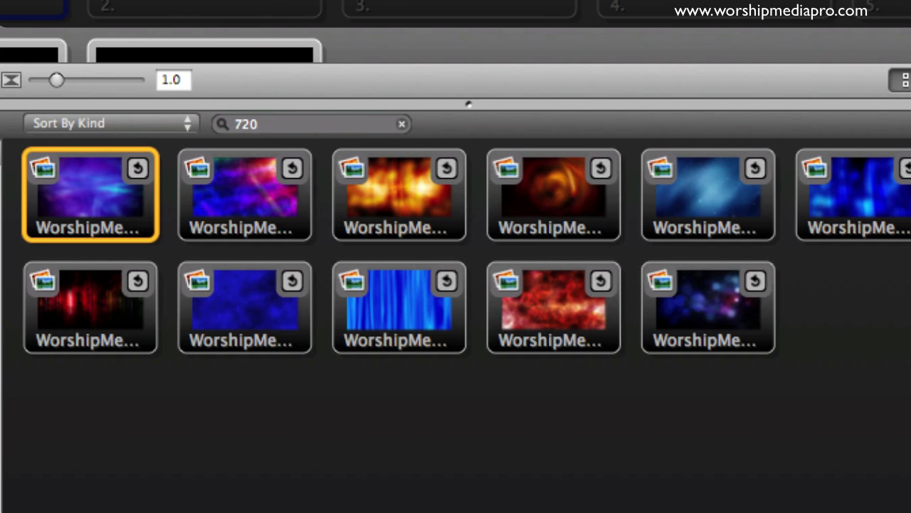
click(491, 305)
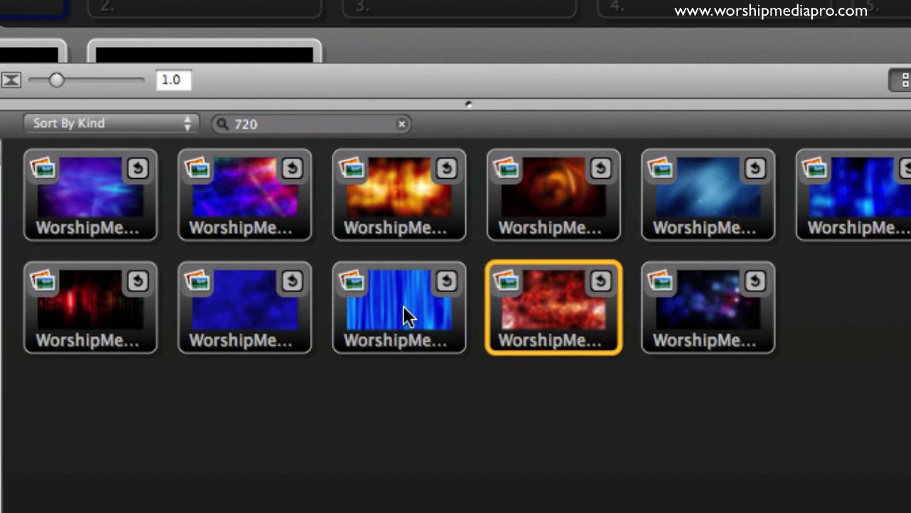
click(410, 311)
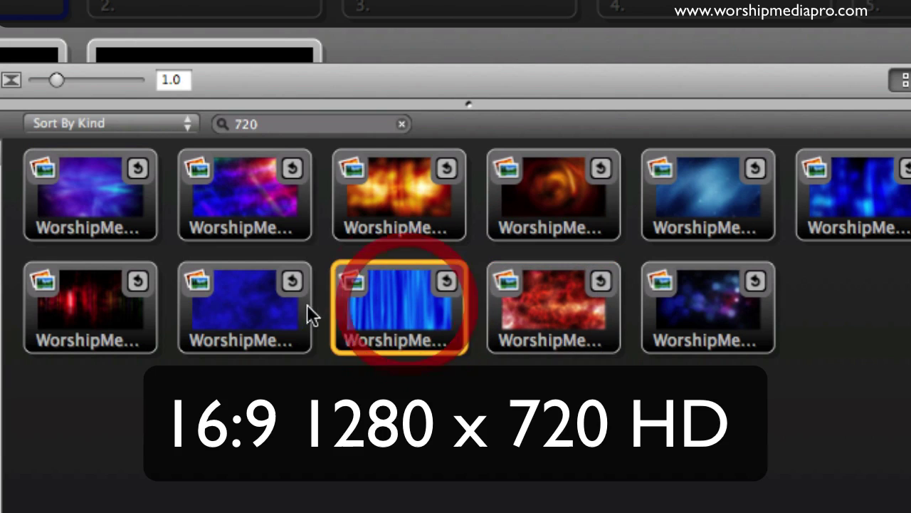
click(241, 313)
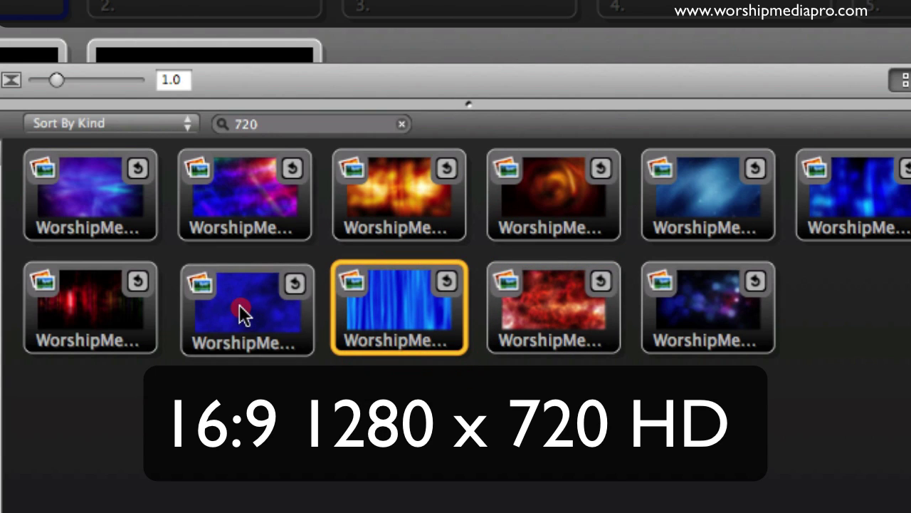
click(81, 308)
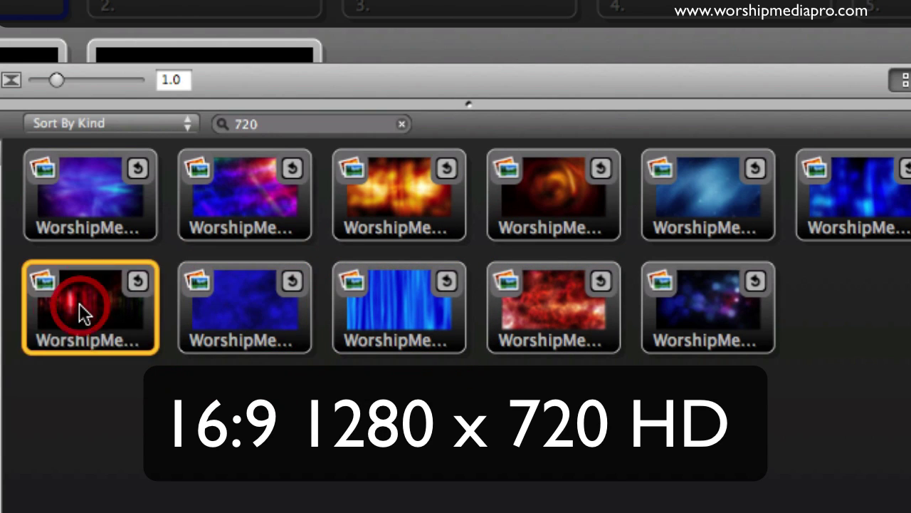
click(75, 192)
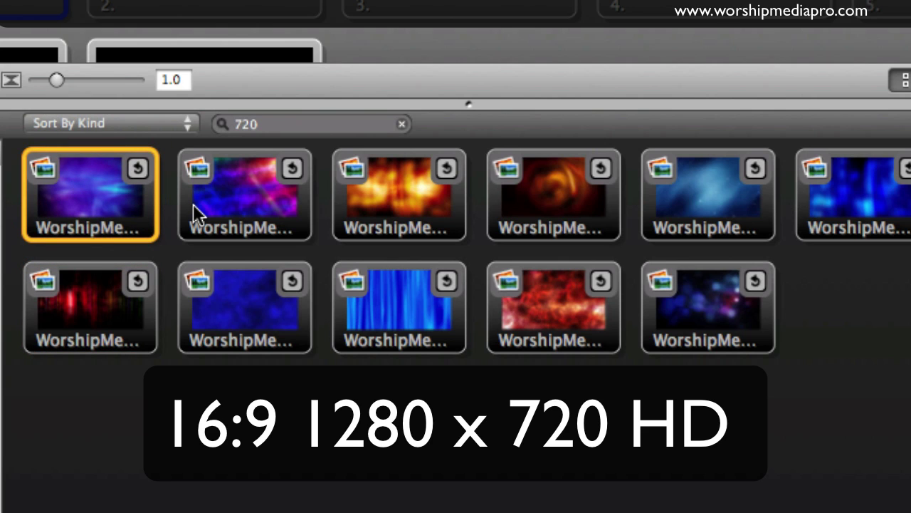
click(238, 204)
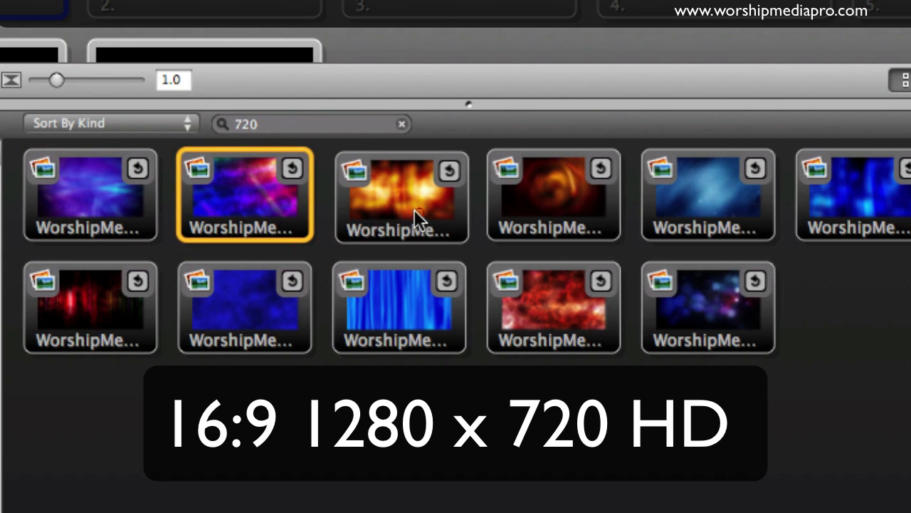
click(402, 209)
Step: Search the bin for "480" and play the 4:3 motion background
double_click(278, 124)
text(480)
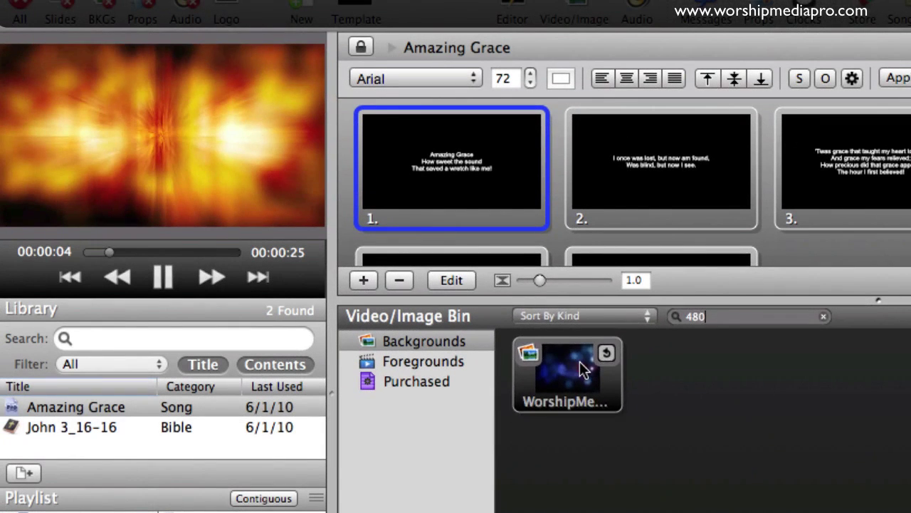
click(581, 364)
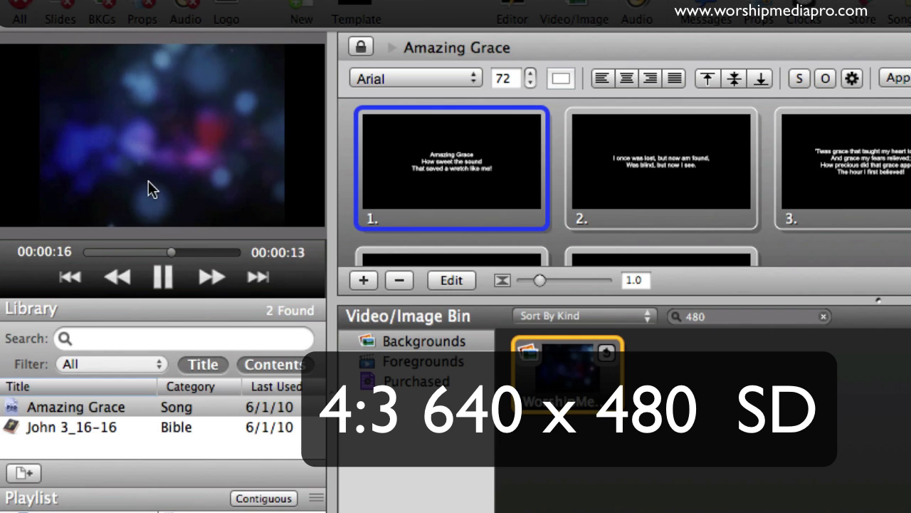
Step: Clear the bin search and display all backgrounds as a detailed list
double_click(708, 316)
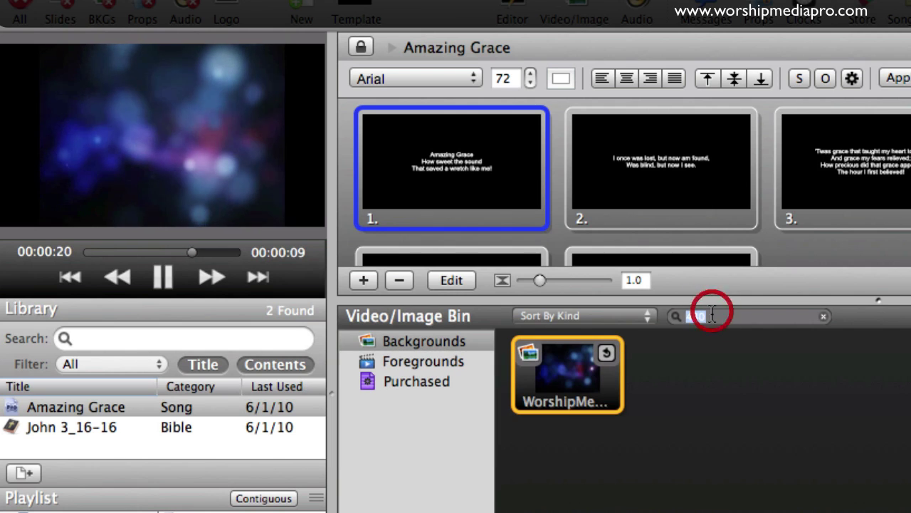
key(BackSpace)
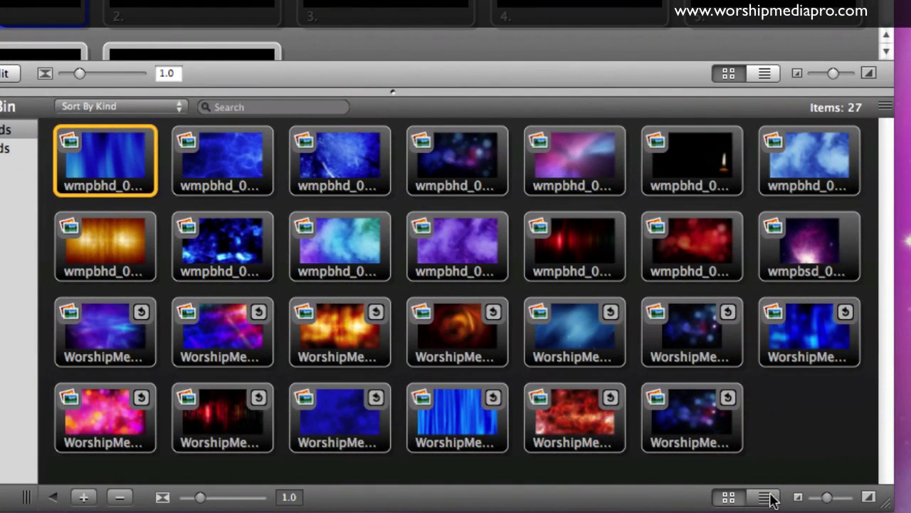
click(764, 497)
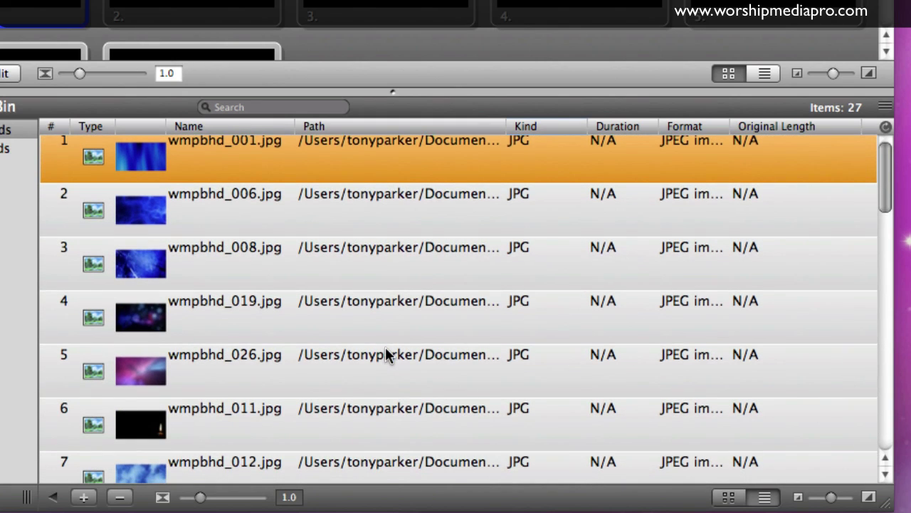
scroll(385, 346, down, 15)
scroll(390, 354, down, 3)
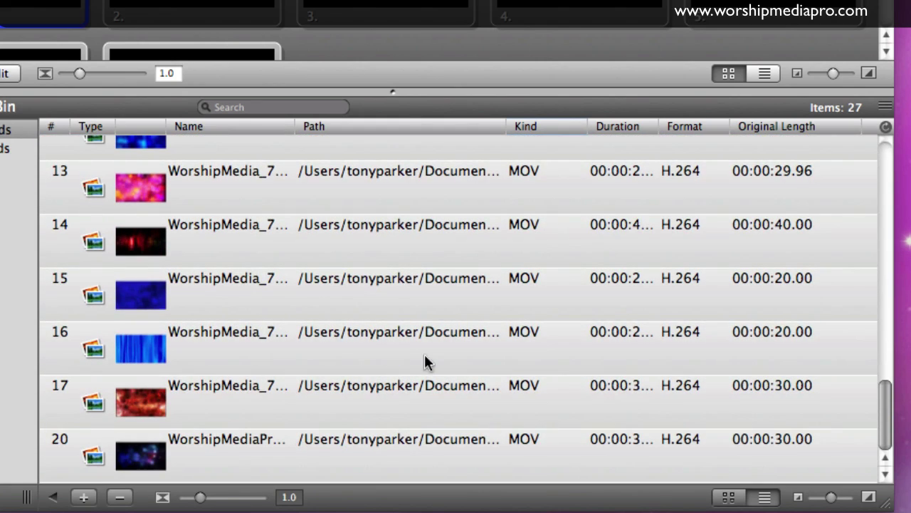
scroll(507, 371, up, 10)
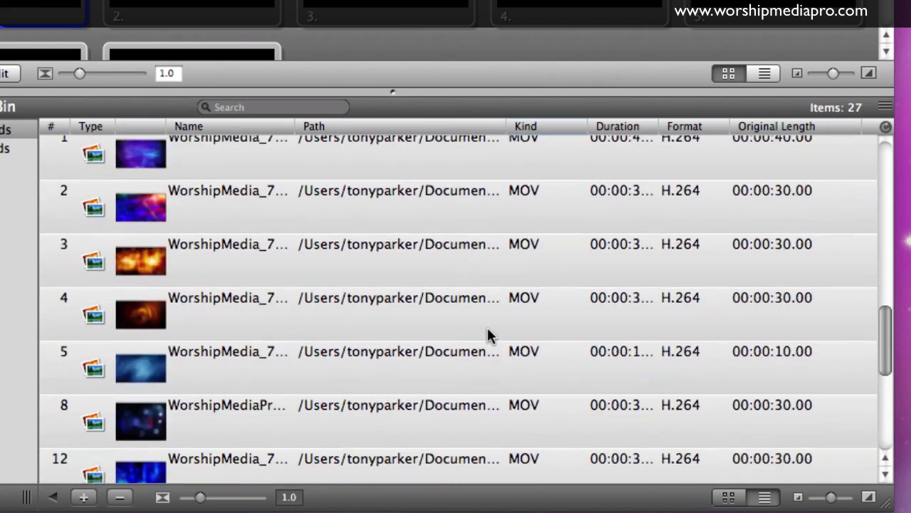
Step: Reverse the Kind sort order to list MOV files first, and reverse it again to list JPG files first
click(558, 128)
scroll(527, 192, up, 10)
click(520, 185)
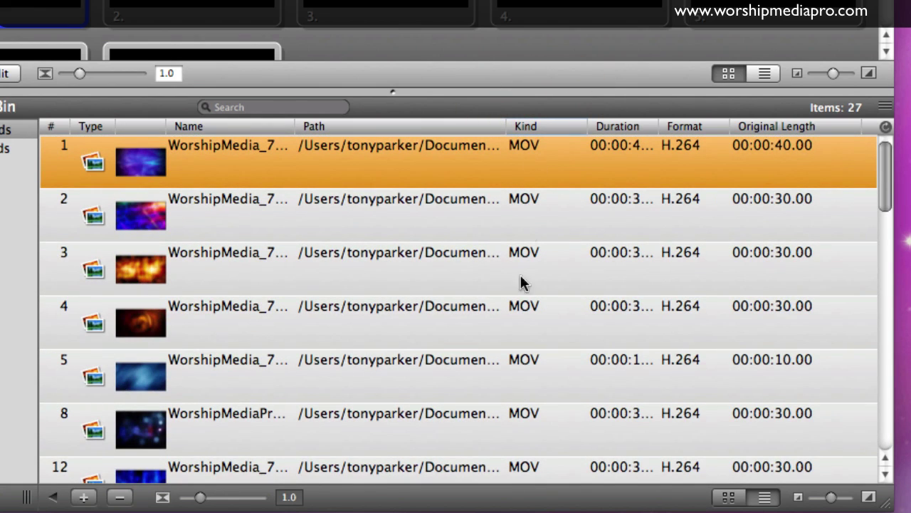
click(522, 124)
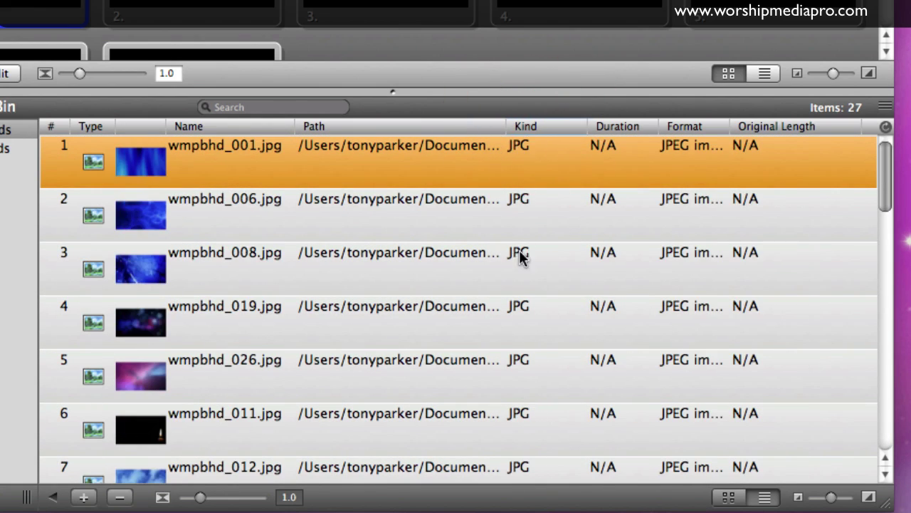
Step: Examine the kind and original length of the JPG and MOV entries, selecting the first two MOV clips in turn
scroll(519, 256, down, 15)
scroll(521, 260, up, 15)
scroll(521, 242, down, 5)
scroll(521, 242, up, 5)
scroll(521, 242, down, 10)
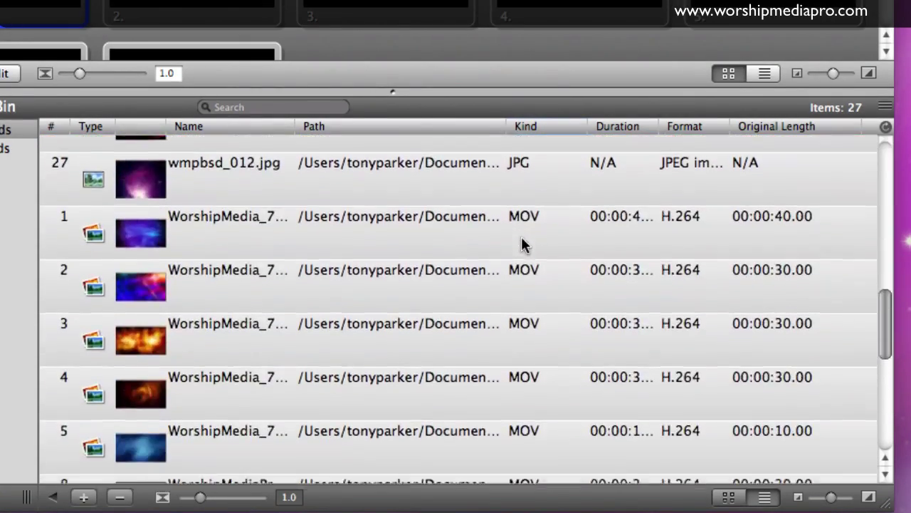
scroll(520, 242, up, 3)
scroll(519, 242, up, 2)
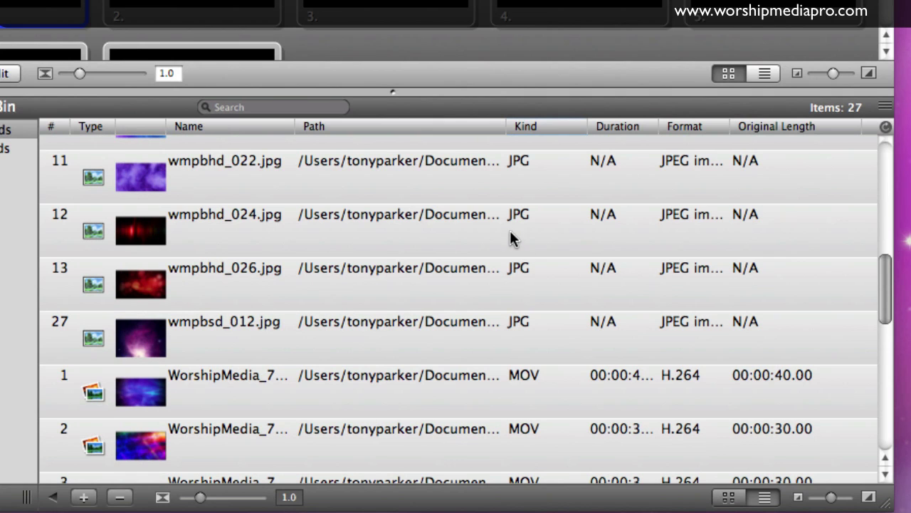
scroll(747, 246, down, 6)
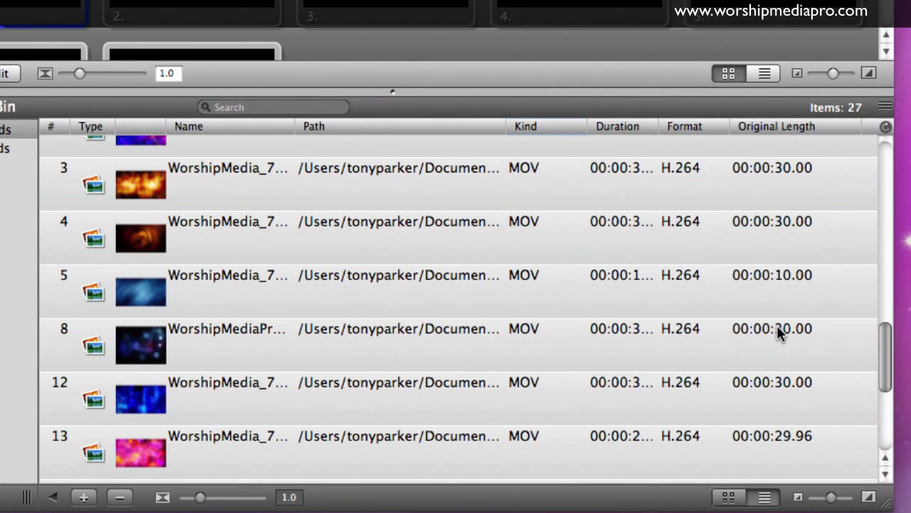
scroll(773, 281, up, 2)
click(806, 180)
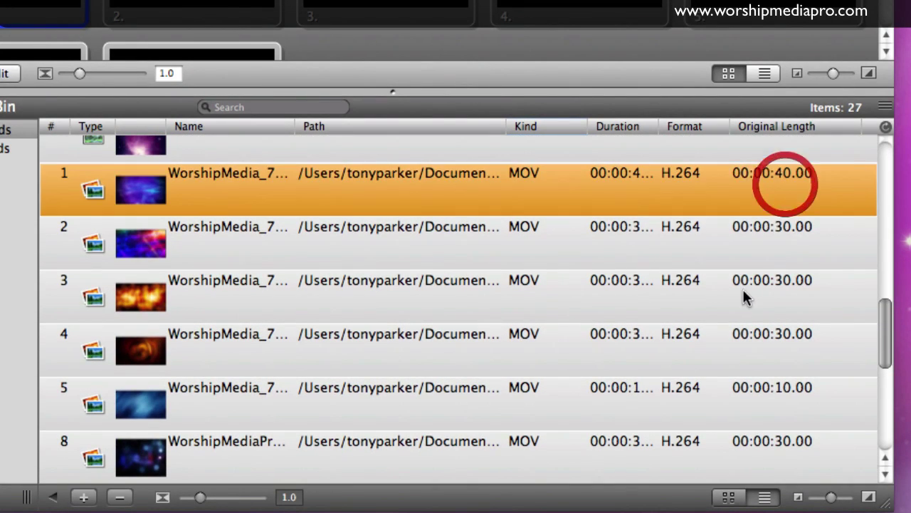
click(734, 238)
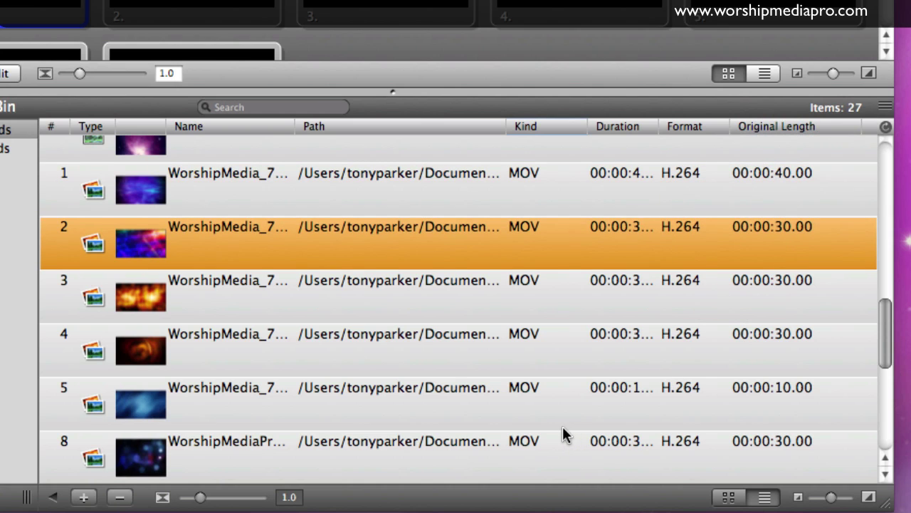
Step: Look through the remaining MOV entries in the background list and select the red motion clip numbered 17
scroll(563, 433, down, 3)
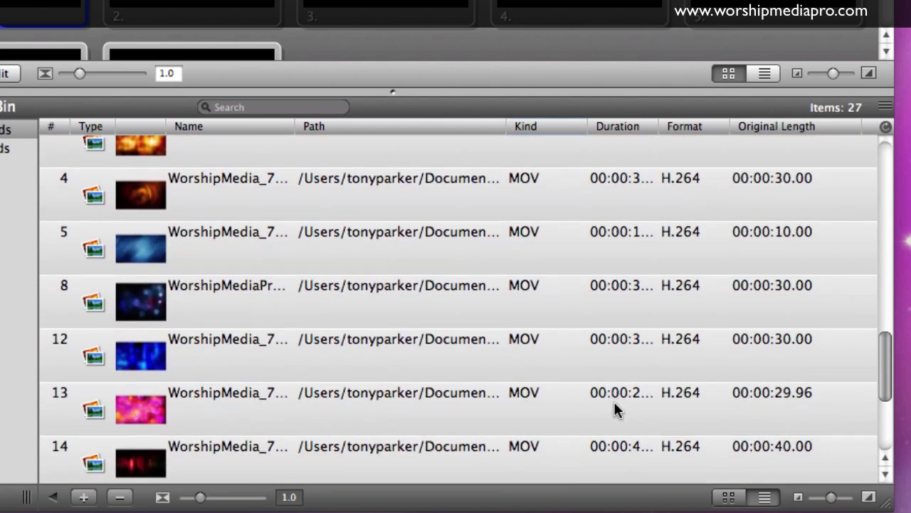
scroll(625, 391, down, 4)
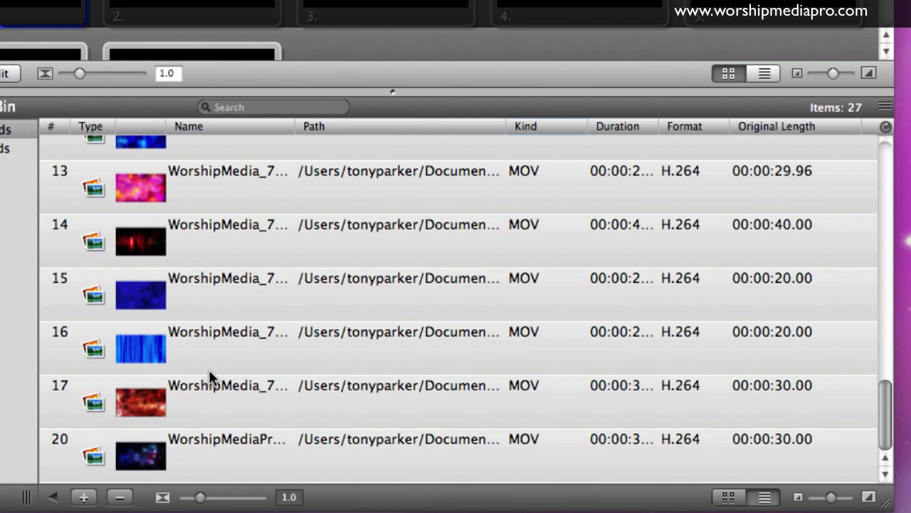
click(168, 393)
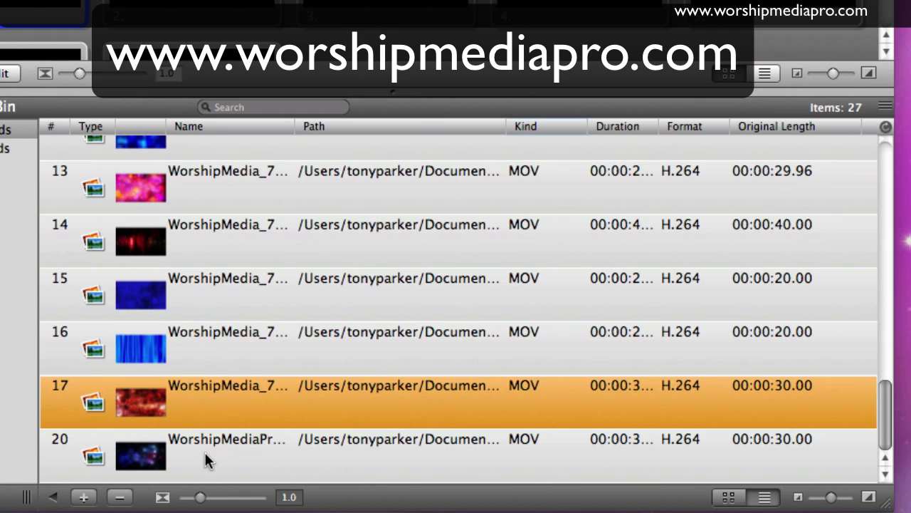
Step: Review the JPG and MOV entries from the start of the list, and play the WorshipMediaPro motion clip numbered 20
scroll(200, 441, up, 10)
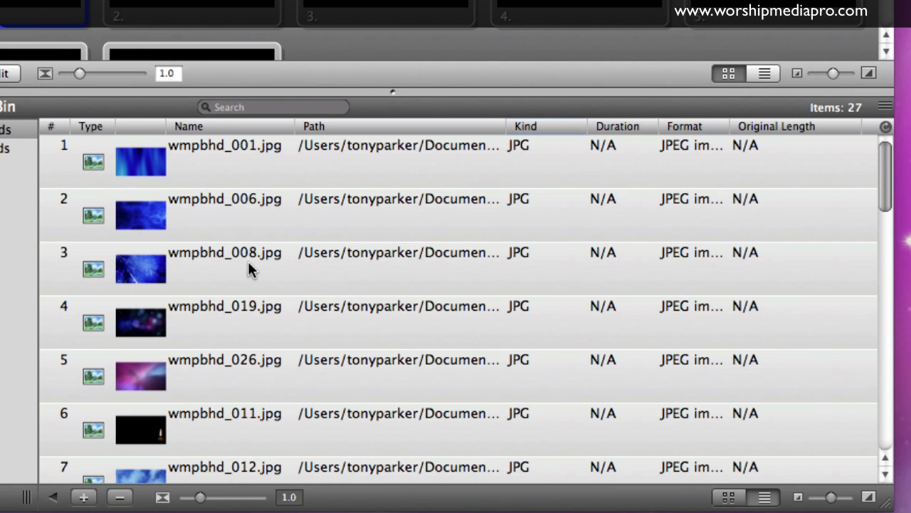
scroll(328, 278, down, 15)
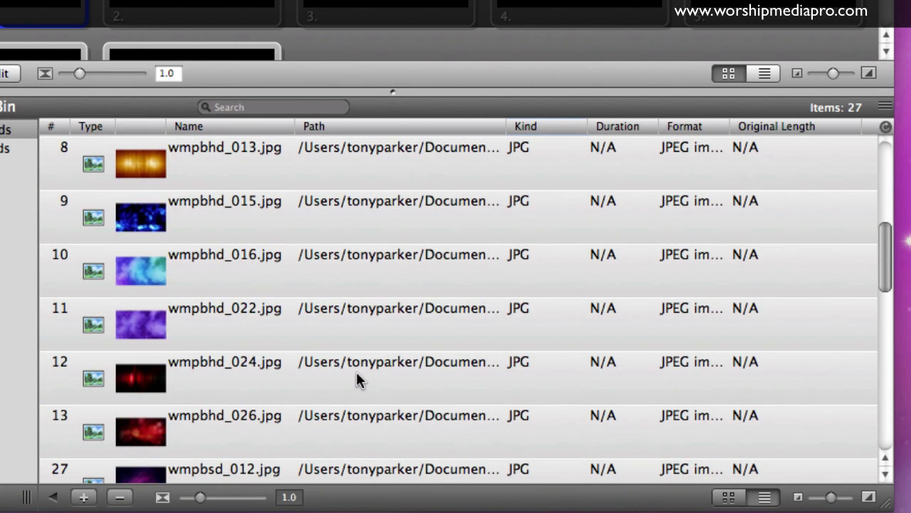
scroll(335, 376, down, 5)
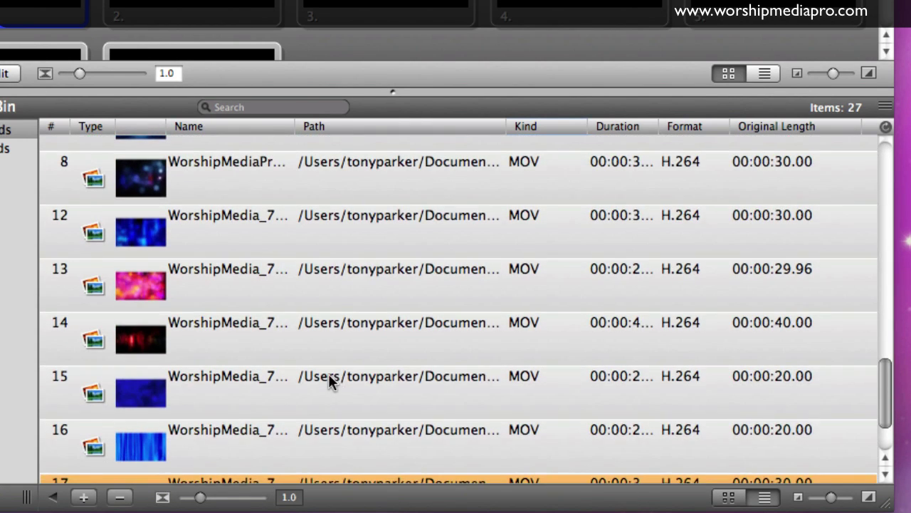
scroll(187, 345, down, 2)
click(155, 441)
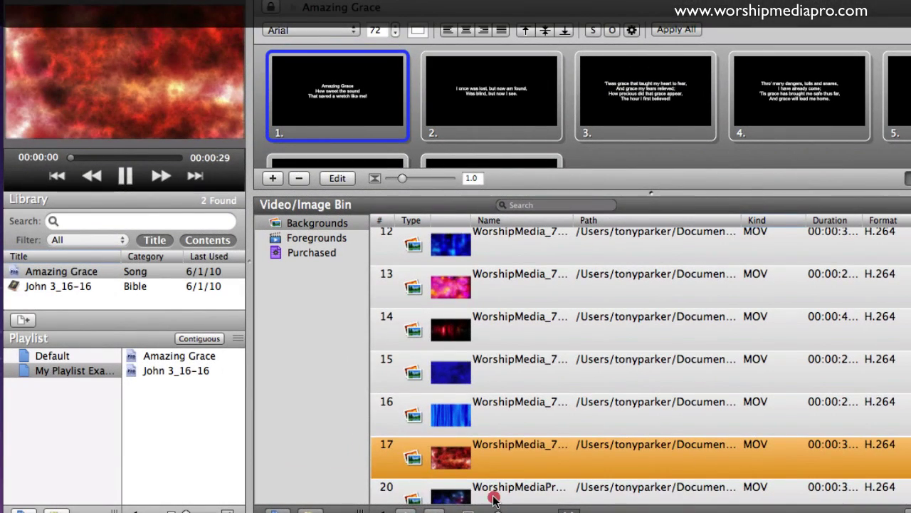
click(194, 473)
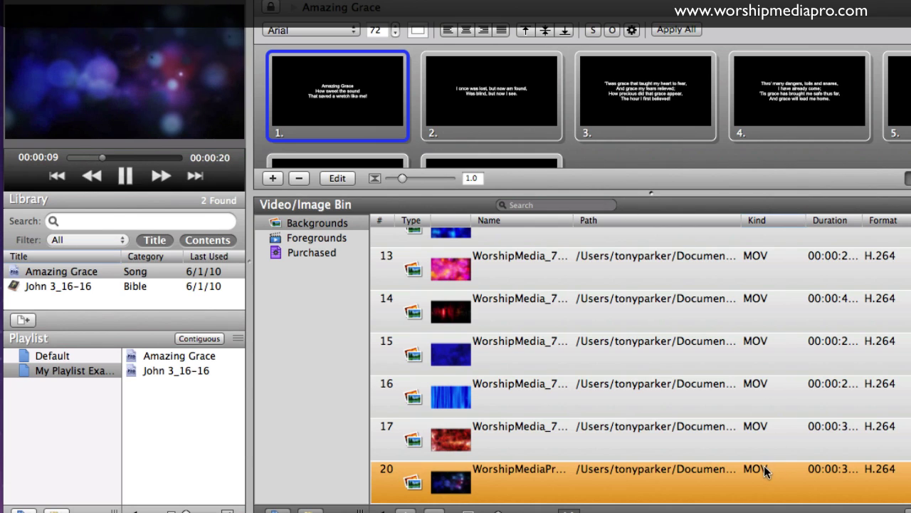
Step: Reverse the Kind sort order of the backgrounds to list the MOV files first
right_click(446, 484)
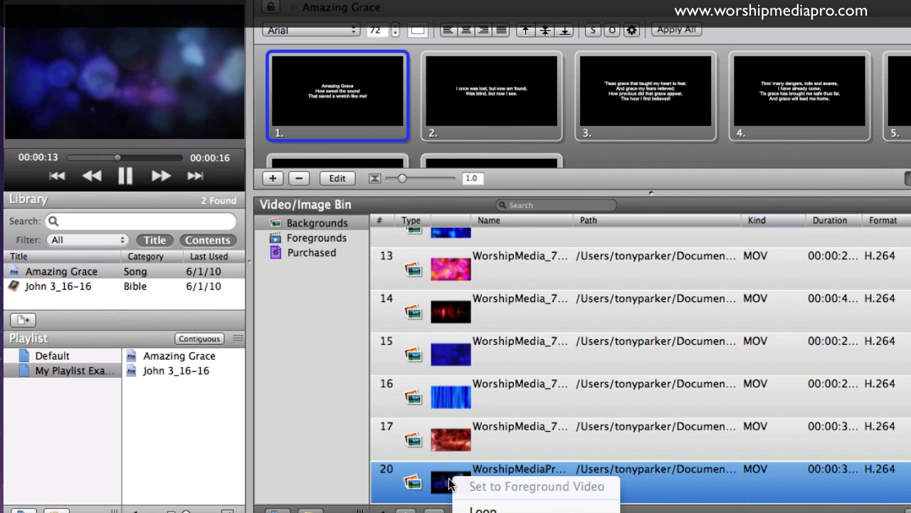
click(787, 388)
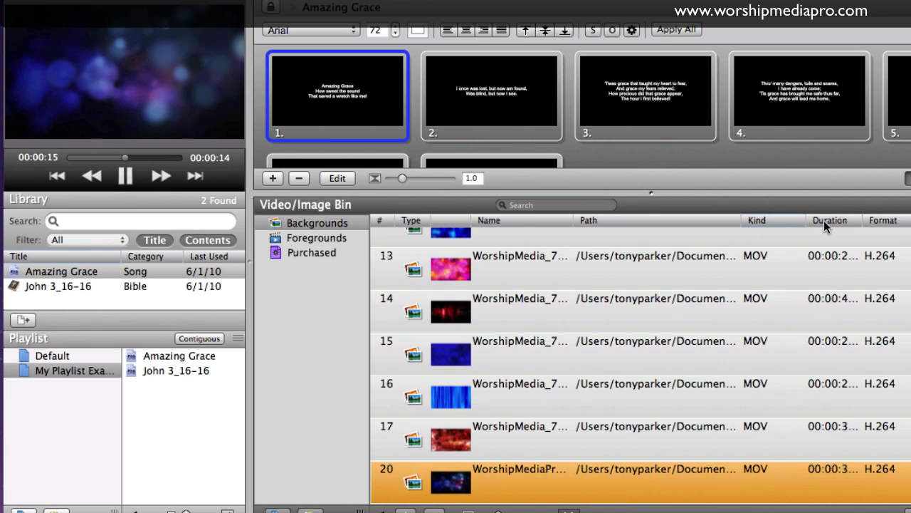
click(770, 220)
scroll(689, 269, up, 5)
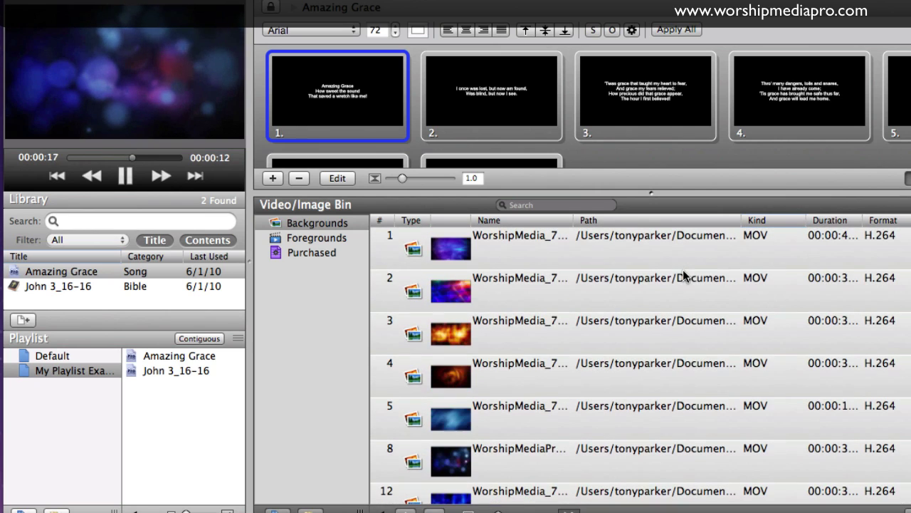
scroll(596, 282, down, 3)
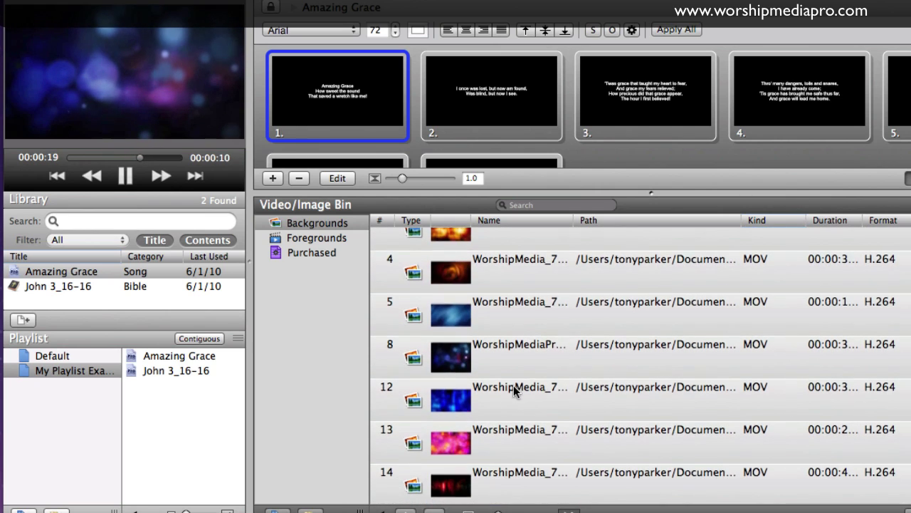
Step: Open the properties of WorshipMediaPro motion clip 20 and move the Cue Inspector window clear of the screen edge
scroll(513, 391, down, 5)
click(507, 421)
scroll(513, 417, down, 4)
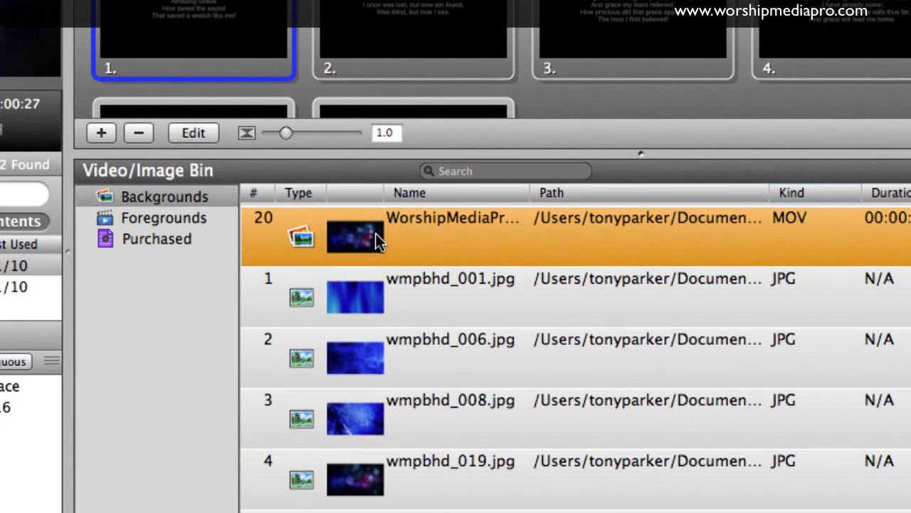
right_click(377, 239)
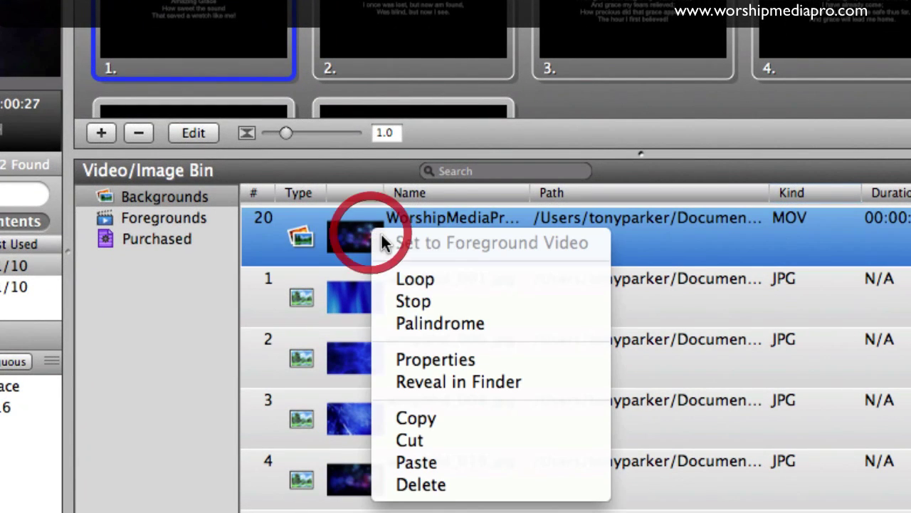
click(489, 361)
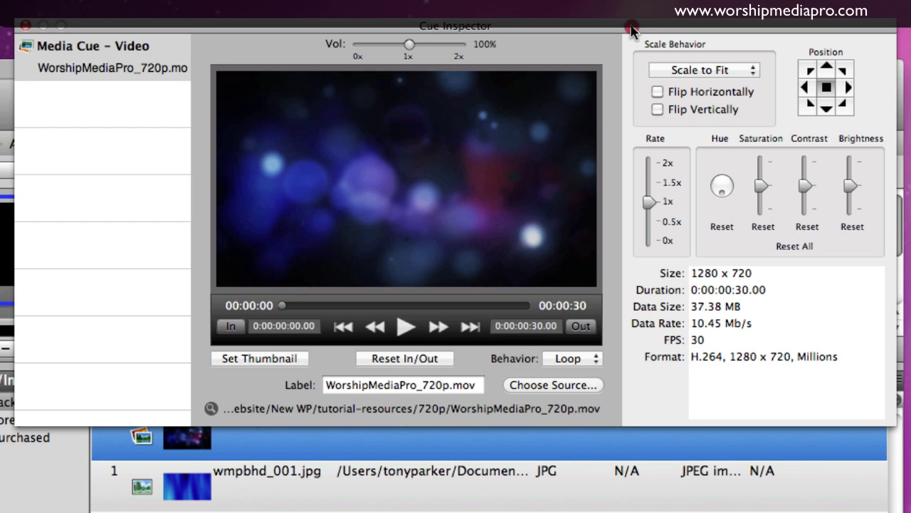
drag(631, 28, 425, 176)
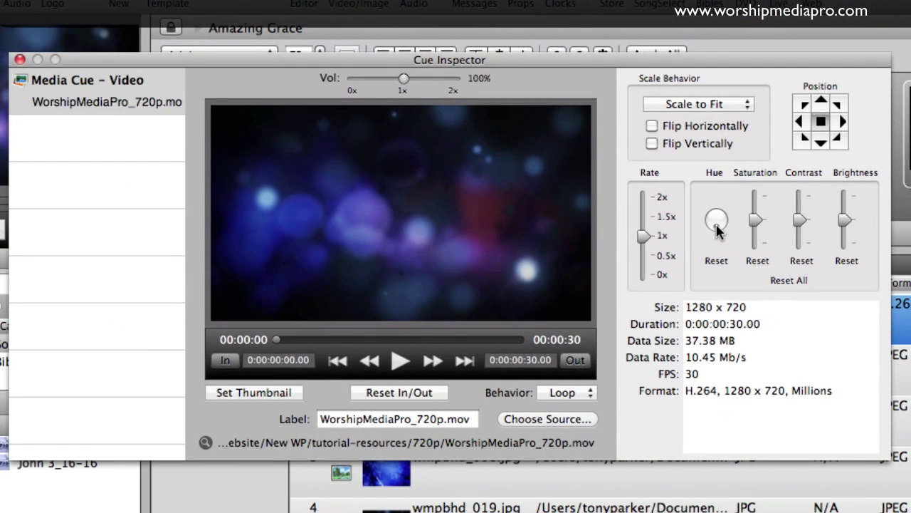
Step: Try turning the clip's hue through magenta and teal to an orange tint
click(518, 336)
mouse_move(716, 228)
mouse_down()
mouse_move(708, 222)
mouse_move(724, 232)
mouse_move(725, 219)
mouse_move(706, 205)
mouse_move(719, 226)
mouse_up()
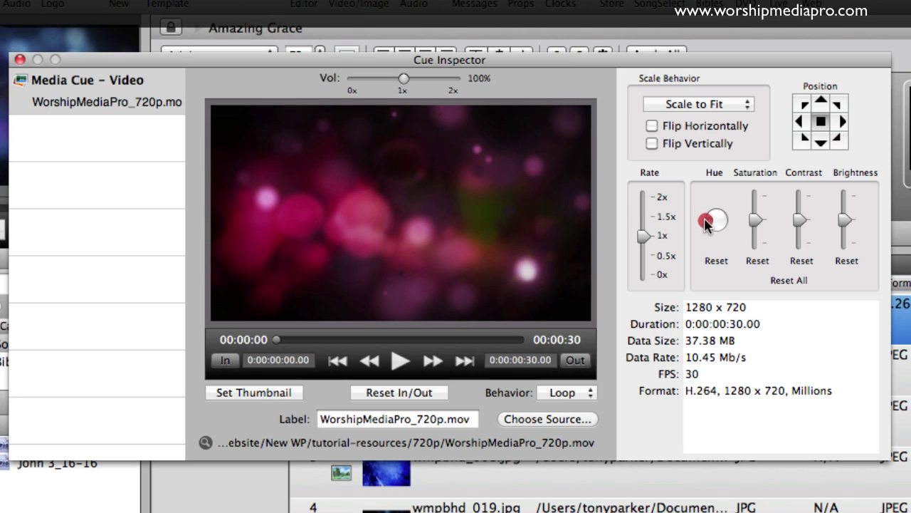
drag(704, 225, 729, 235)
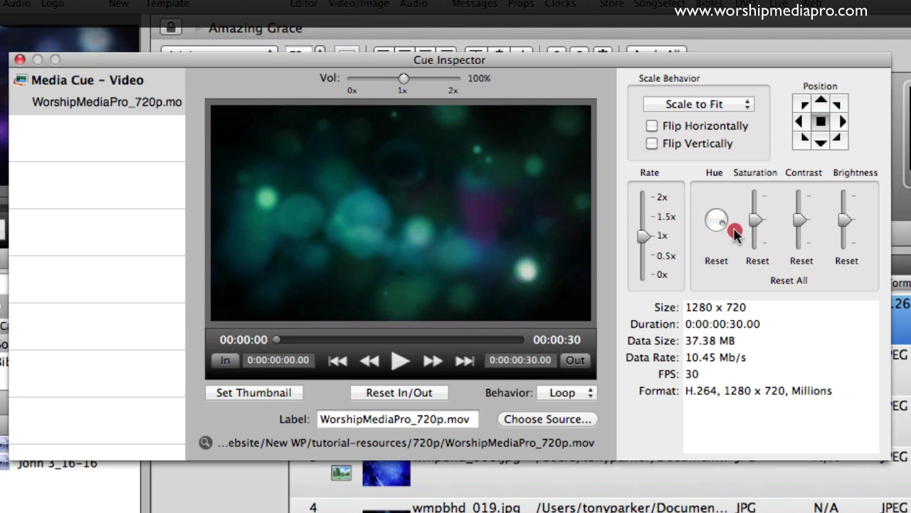
drag(726, 207, 713, 218)
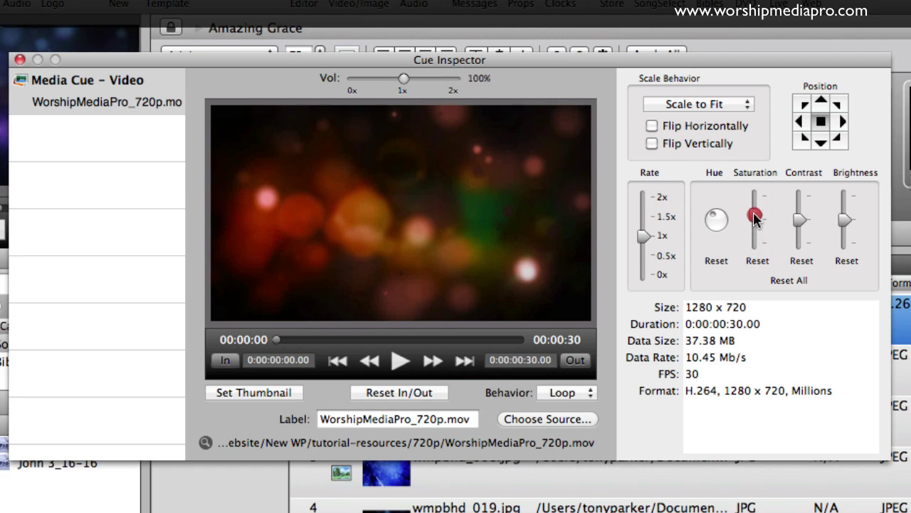
Step: Try adjusting the clip's saturation and contrast, and reset all of its color adjustments
drag(756, 219, 756, 237)
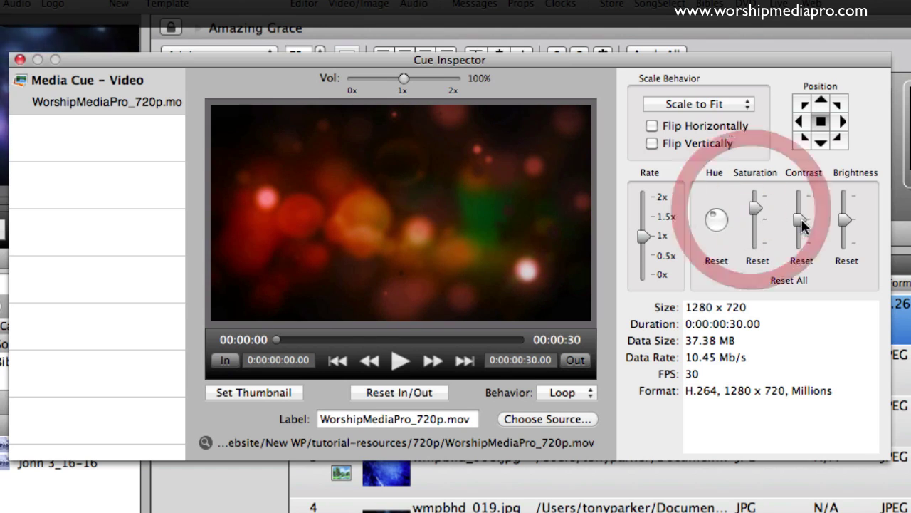
drag(800, 220, 753, 227)
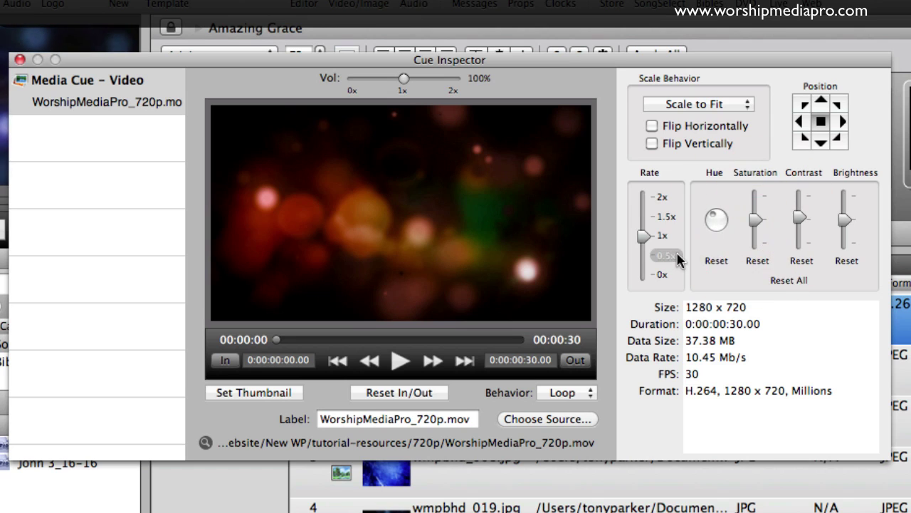
click(786, 280)
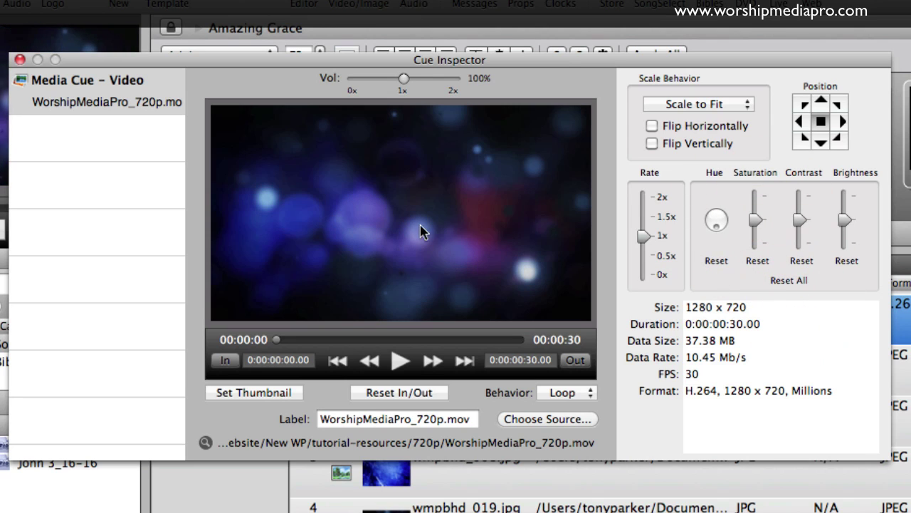
Step: Try a different hue and slightly higher brightness on the clip, and reset all color adjustments again
drag(719, 226, 727, 217)
drag(844, 220, 844, 214)
click(789, 280)
Step: Shift the clip's hue to a magenta-purple tint and raise its playback rate to about 1.5x
mouse_move(717, 230)
mouse_down()
mouse_move(718, 212)
mouse_move(703, 231)
mouse_up()
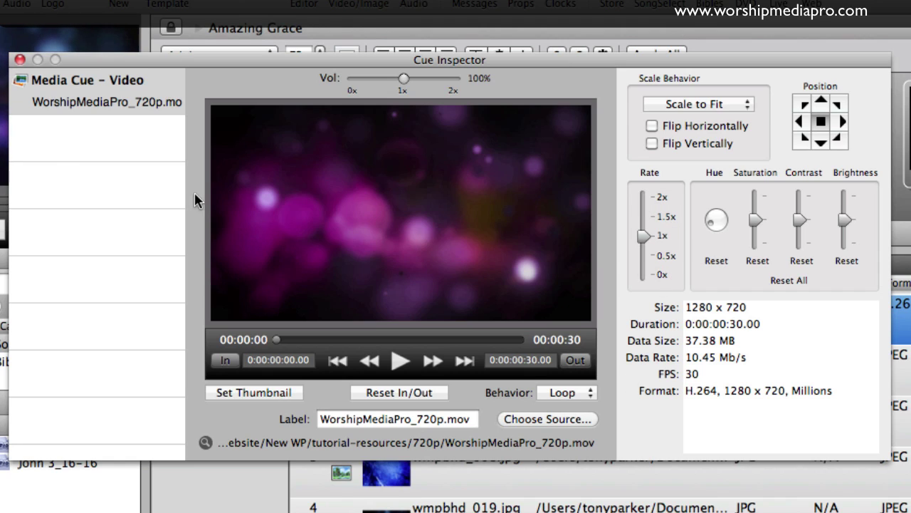
drag(75, 63, 246, 62)
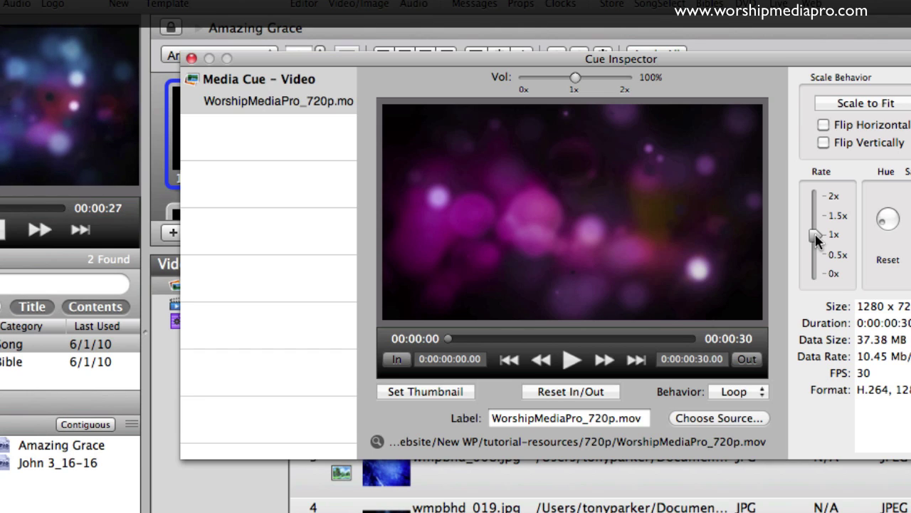
drag(817, 240, 820, 219)
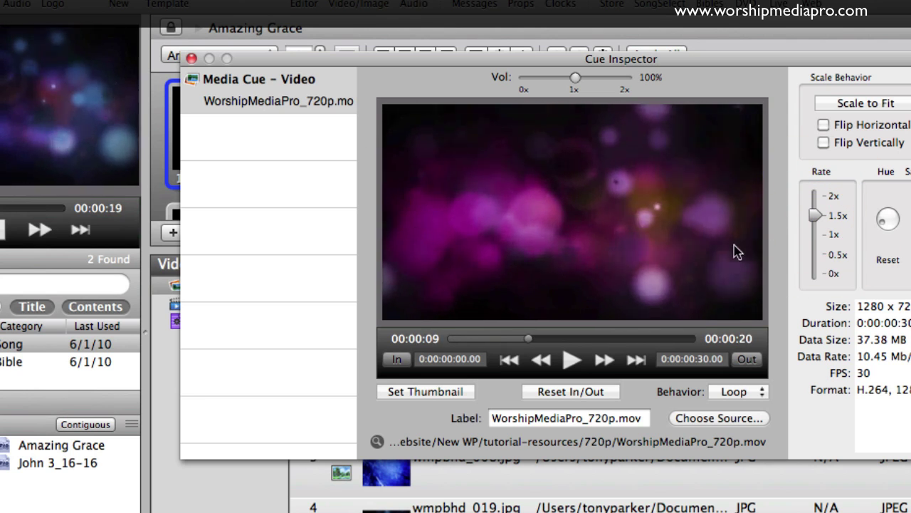
Step: Close the Cue Inspector and play the recolored clip 20 as the background
click(192, 58)
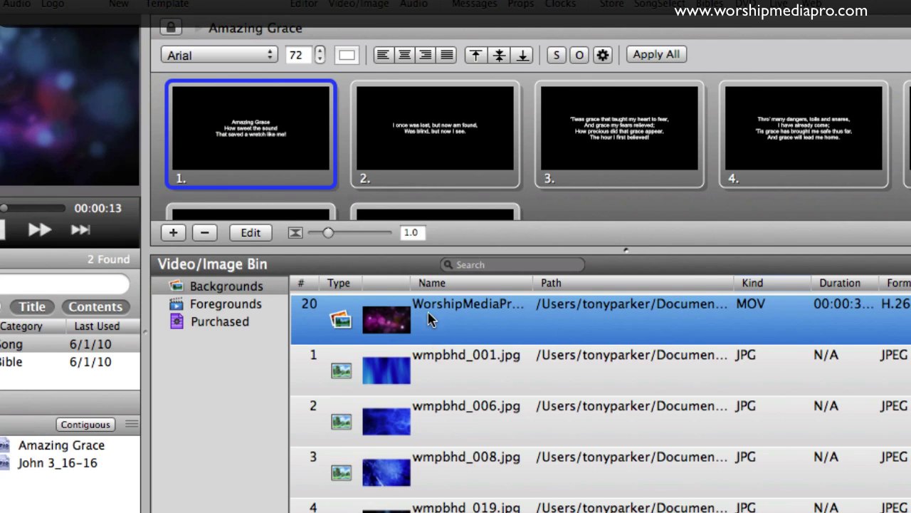
click(387, 319)
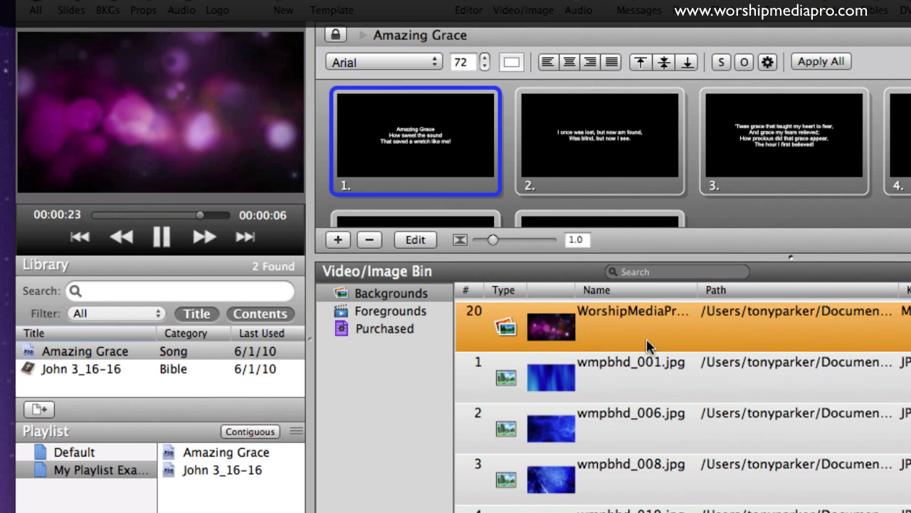
Step: View the Foregrounds collection in the Video/Image Bin and return to Backgrounds
scroll(534, 325, up, 1)
scroll(539, 326, up, 5)
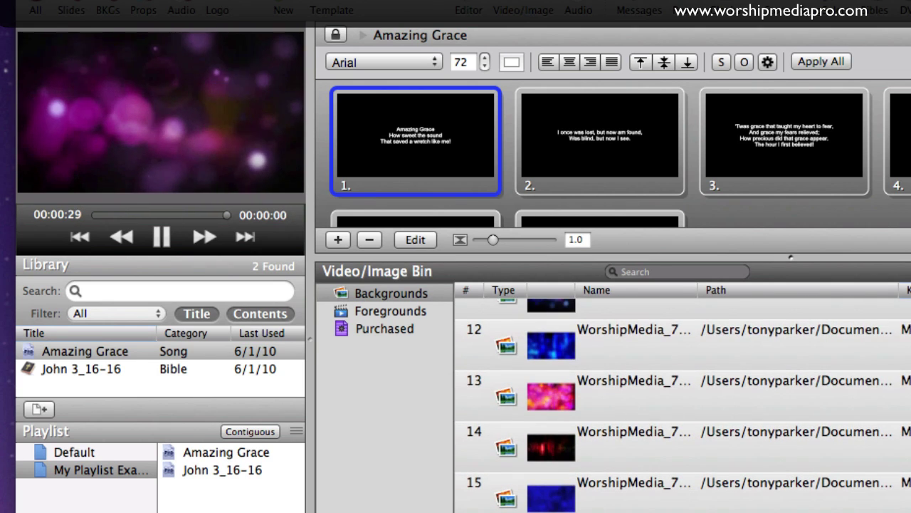
click(393, 311)
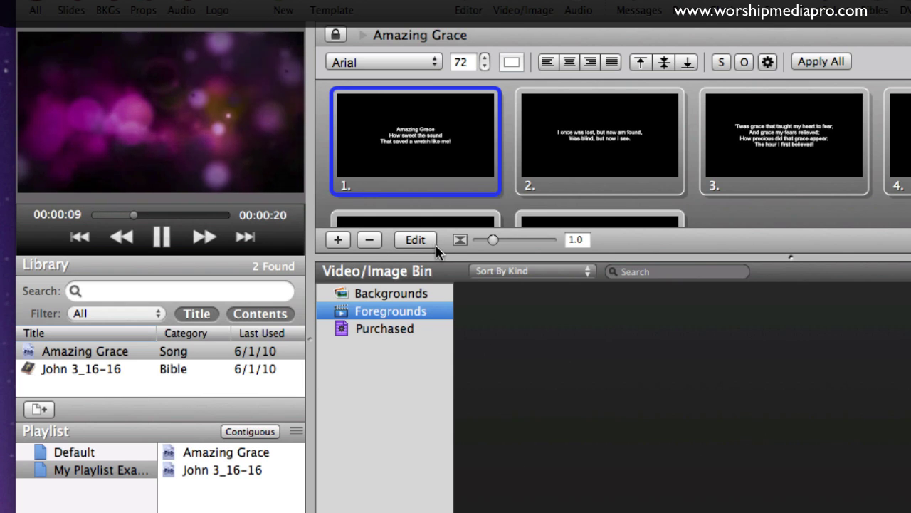
click(393, 294)
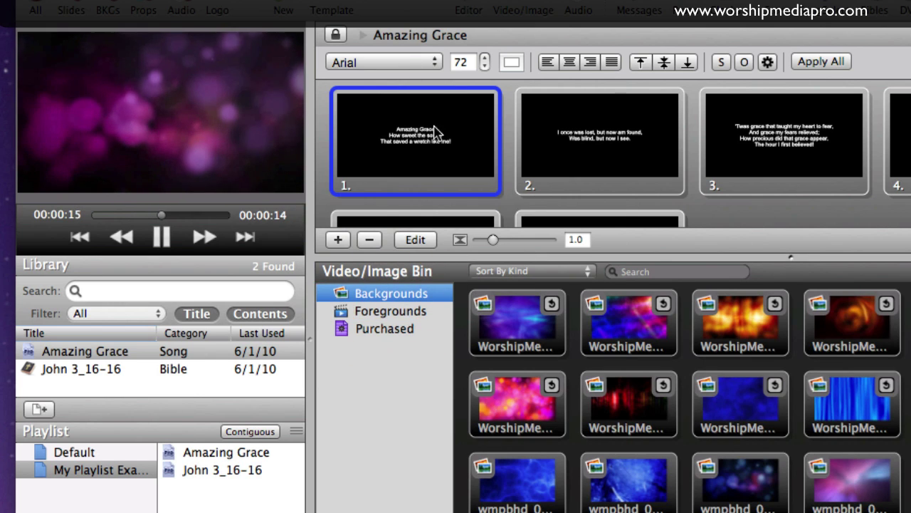
Step: Show Amazing Grace slides 1 and 2 over the moving background and go back to slide 1
click(409, 138)
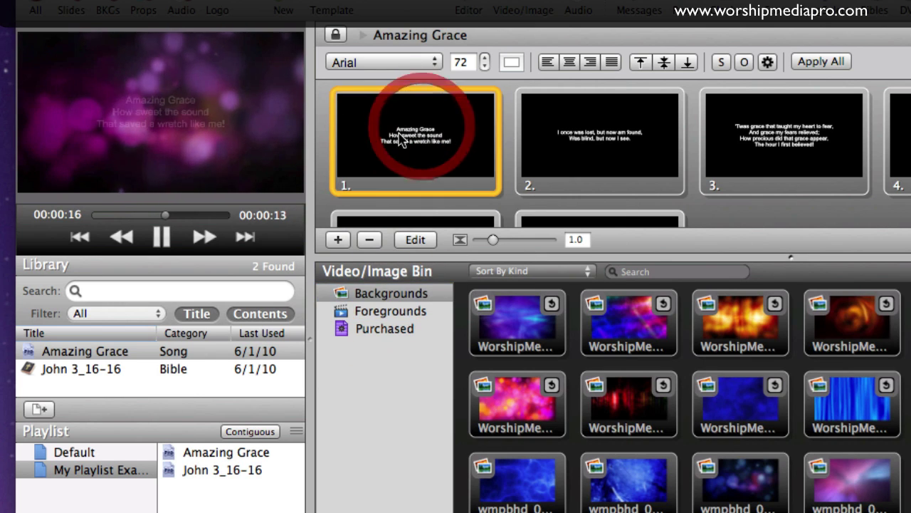
click(600, 132)
key(Left)
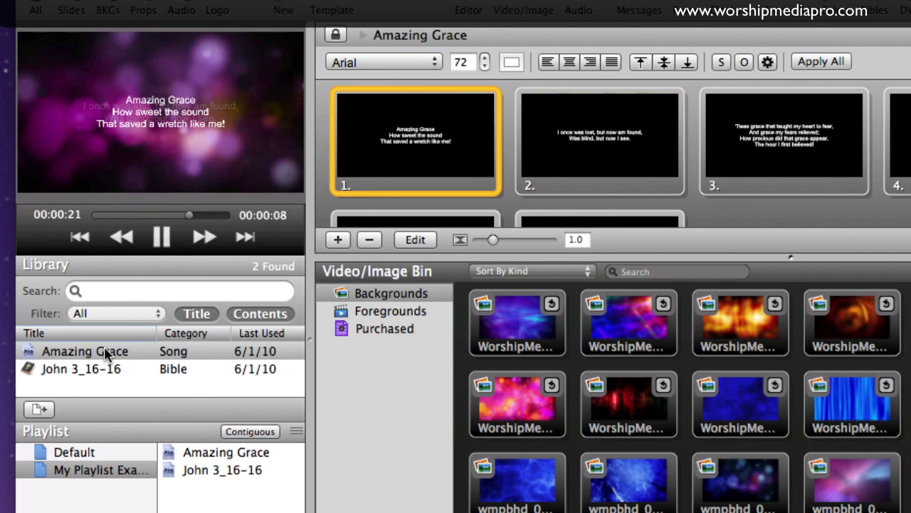
Step: Select Amazing Grace in the library, show slides 1 through 4 in turn over the background, and return to slide 3
click(104, 356)
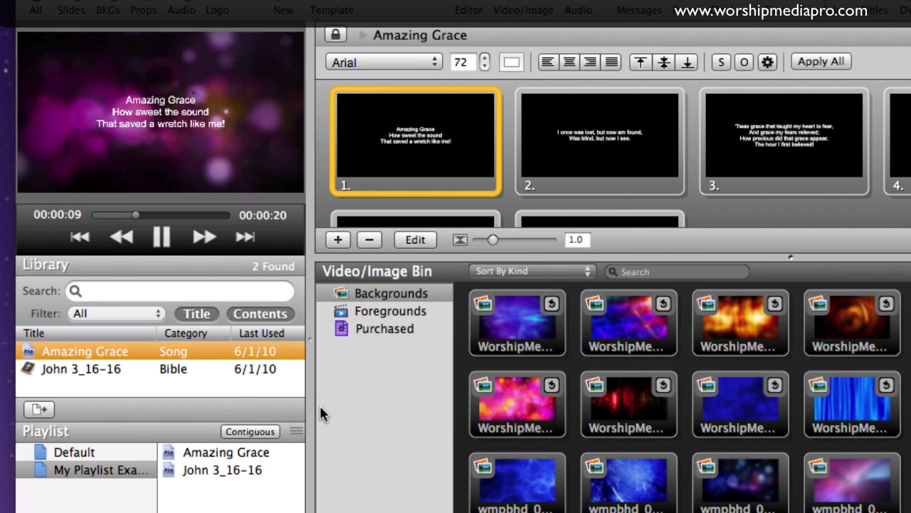
click(405, 144)
click(596, 151)
click(760, 152)
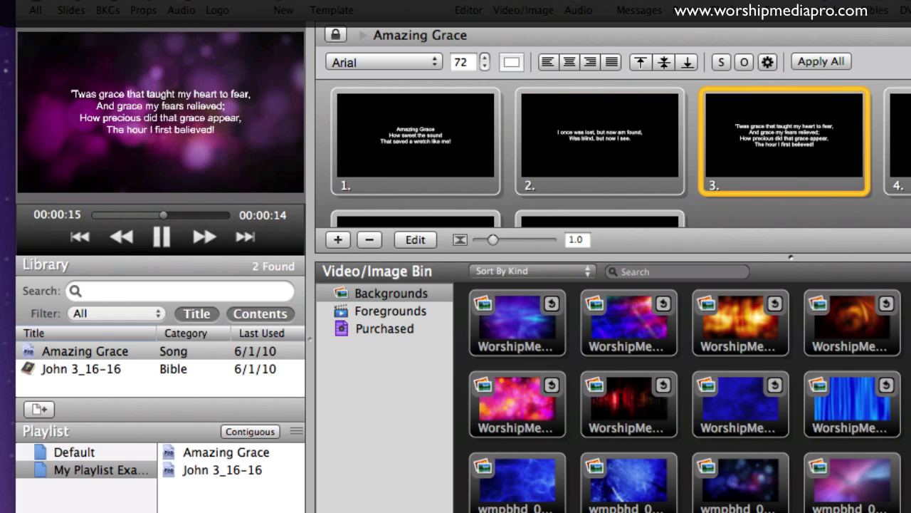
click(898, 143)
click(753, 160)
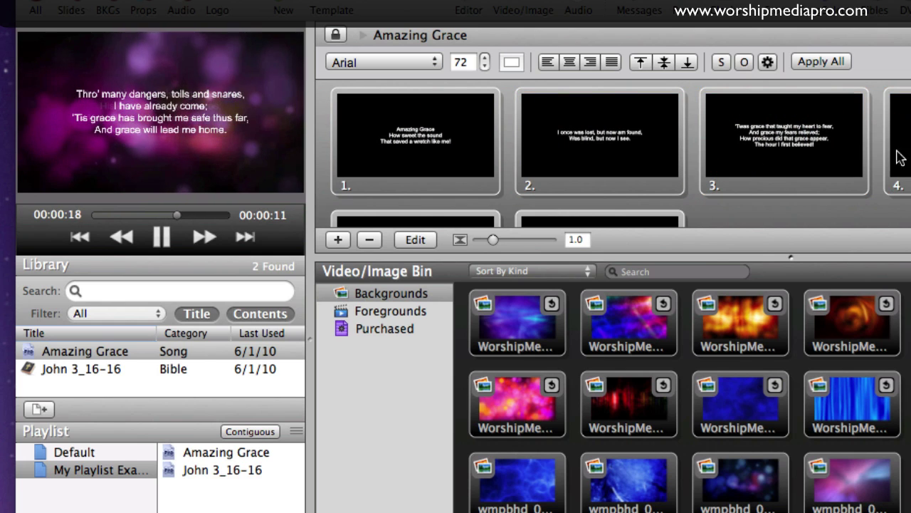
Step: Show Amazing Grace slides 6 and 7, followed by slides 1 through 4, over the moving background
click(403, 215)
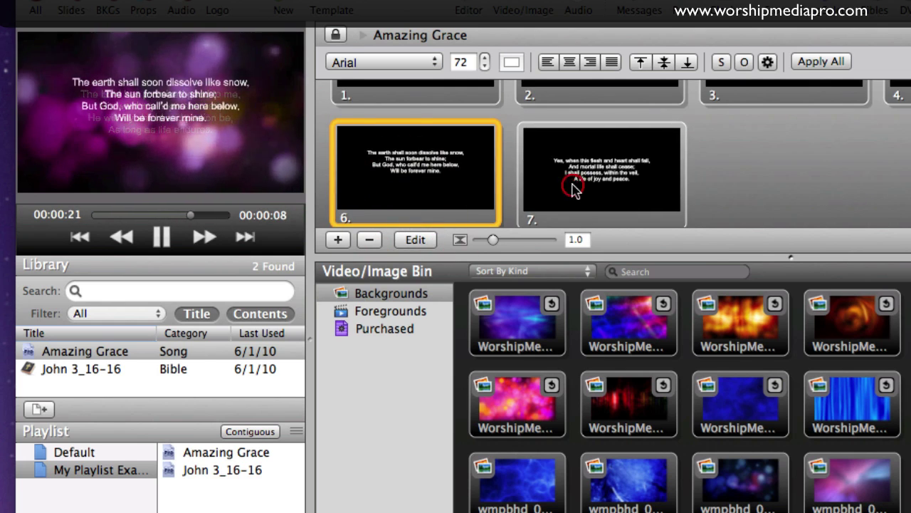
click(575, 189)
click(372, 114)
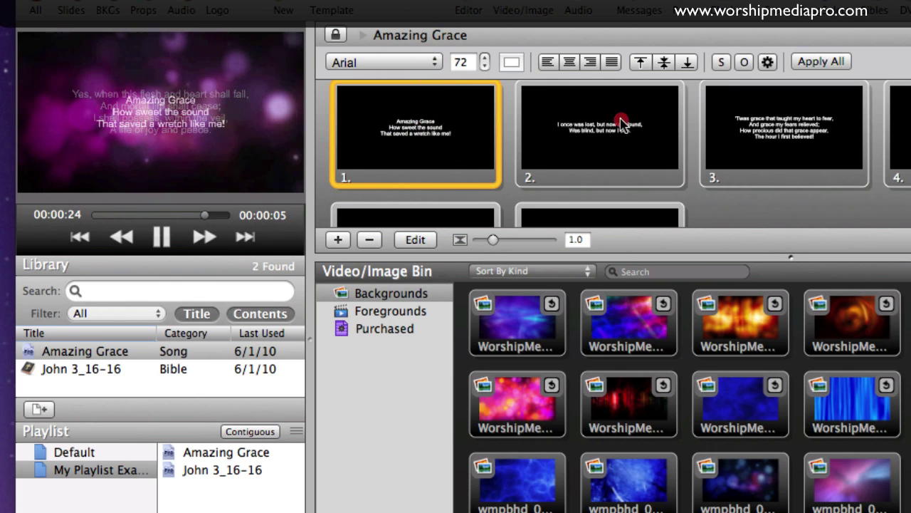
click(620, 123)
click(744, 128)
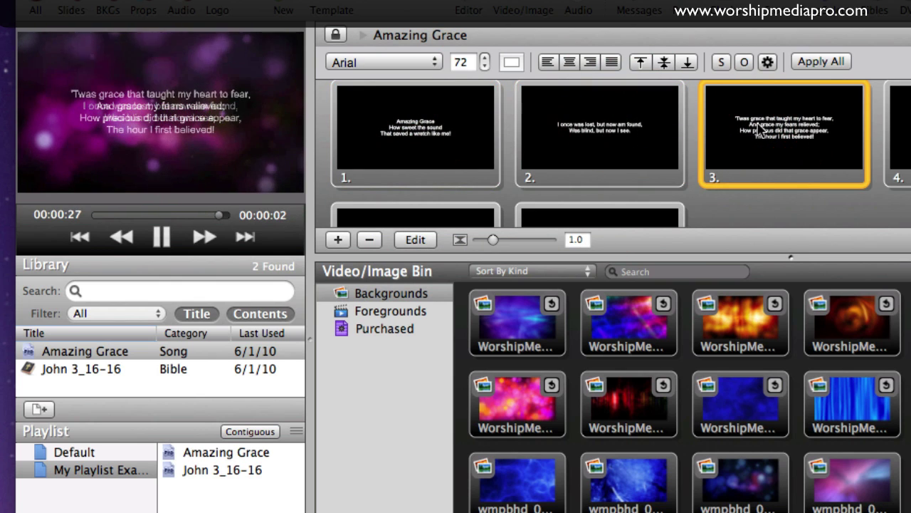
click(899, 124)
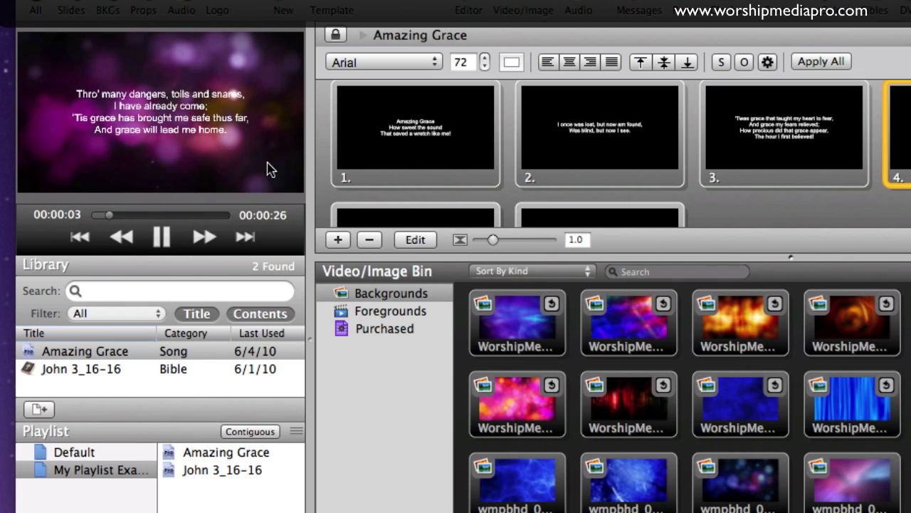
Step: Play the first blue-purple clip in Backgrounds and show Amazing Grace slides 1 through 4 over it
click(498, 324)
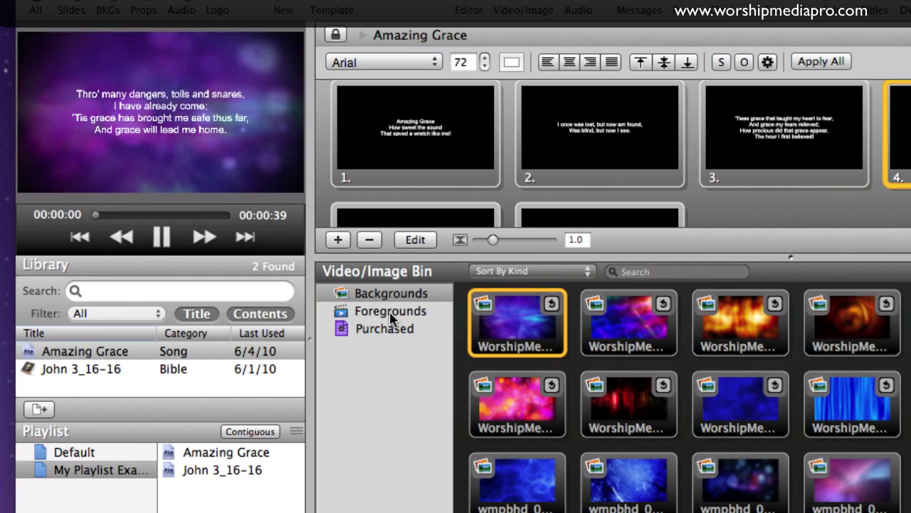
click(434, 147)
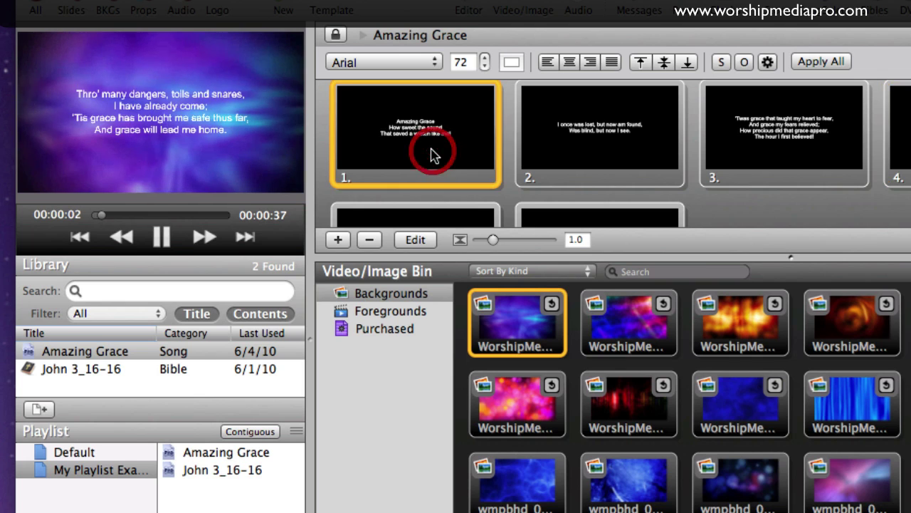
click(607, 145)
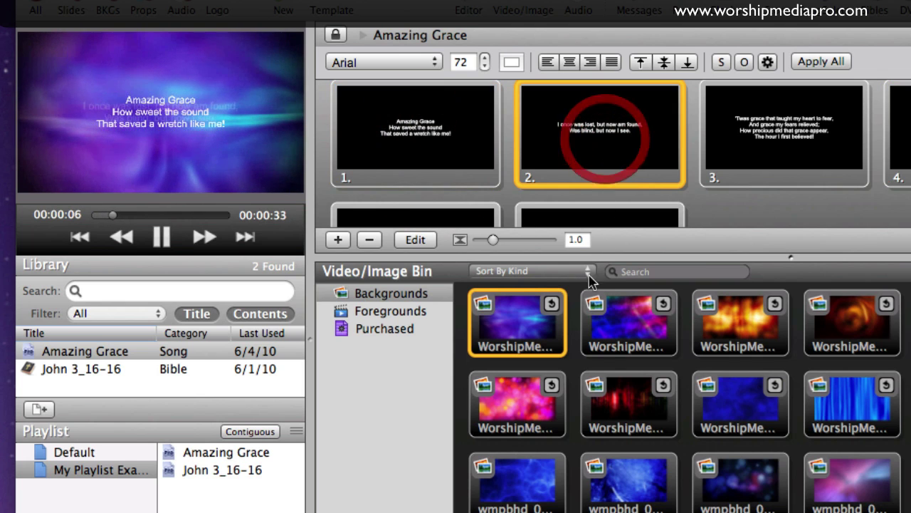
click(733, 148)
key(Right)
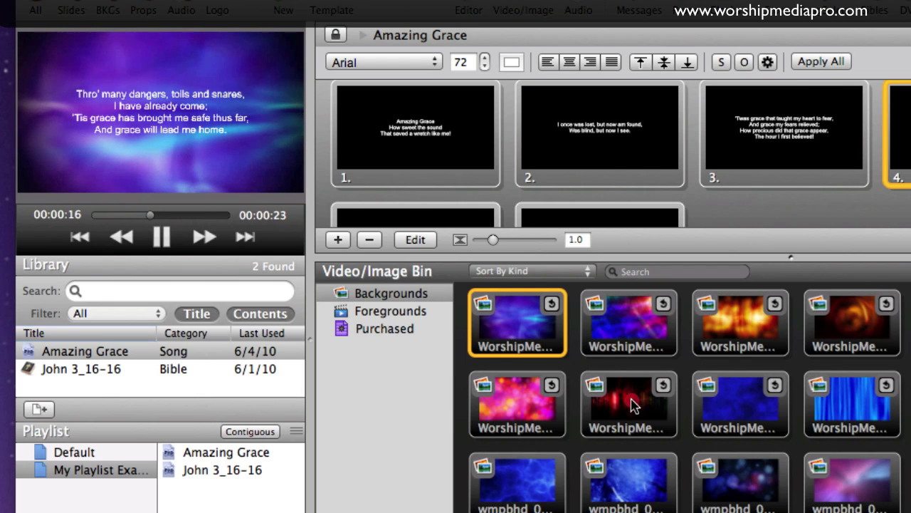
Step: Change the background to the red-streaked clip and show Amazing Grace slides 1 and 2 over it
click(634, 406)
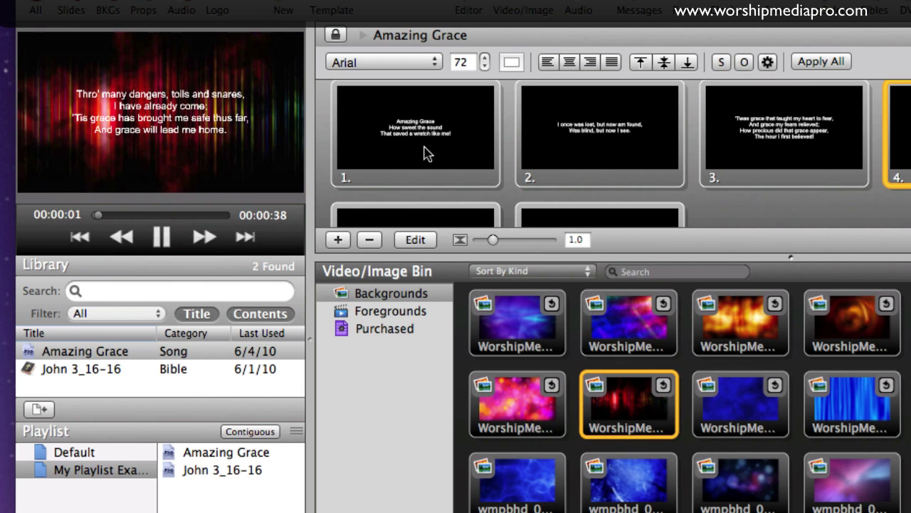
click(447, 145)
click(571, 142)
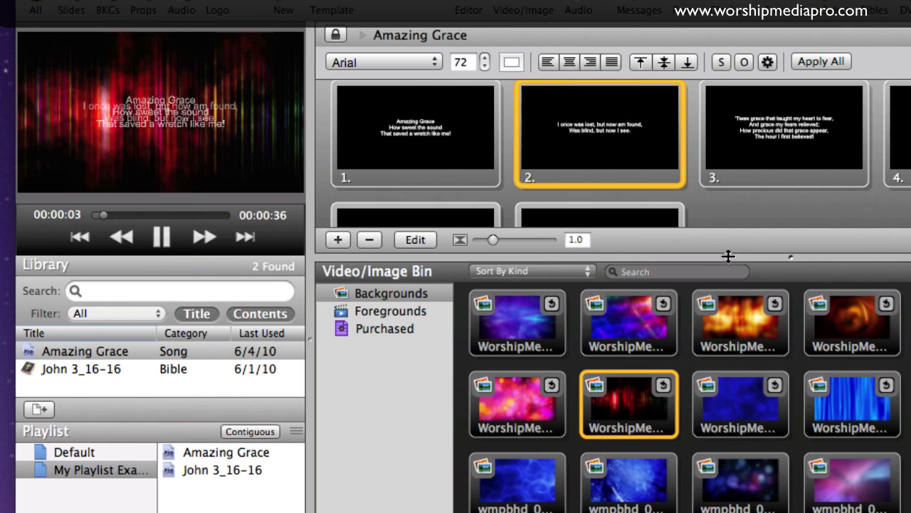
Step: Switch the background behind slide 2 to the fiery orange clip, the red bokeh still image and the purple bokeh clip in turn
click(736, 354)
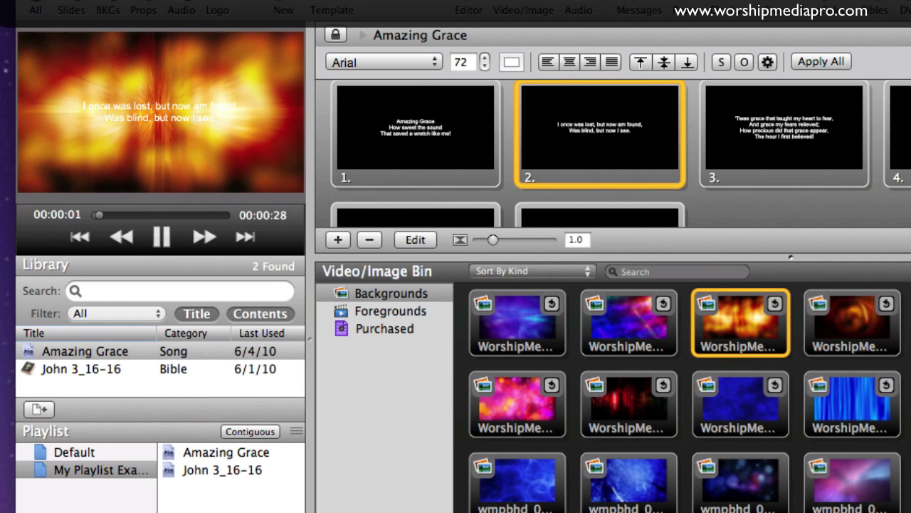
click(736, 353)
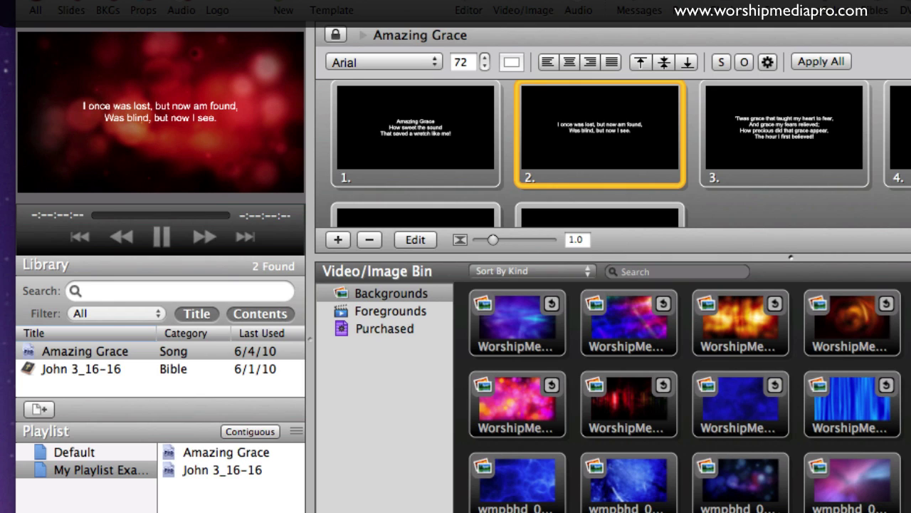
click(741, 492)
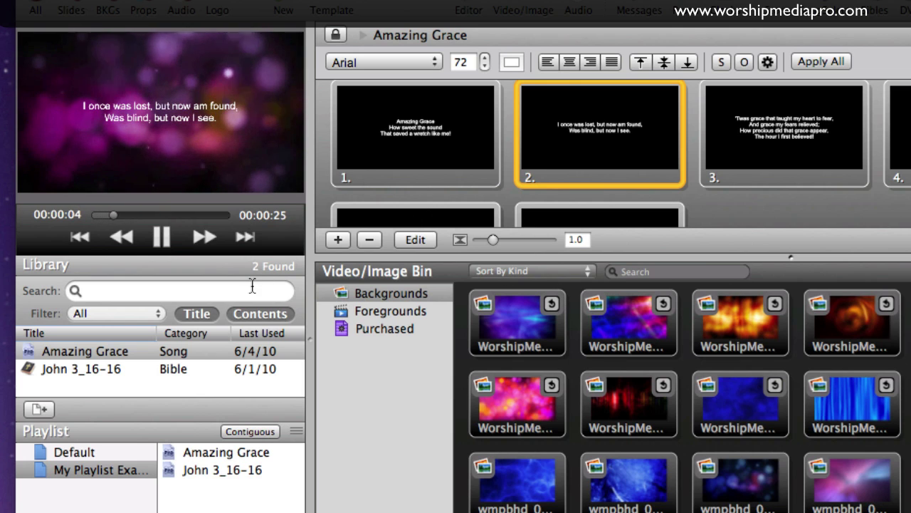
Step: Open John 3_16-16 from the library and show its verse slide over the purple background
click(81, 368)
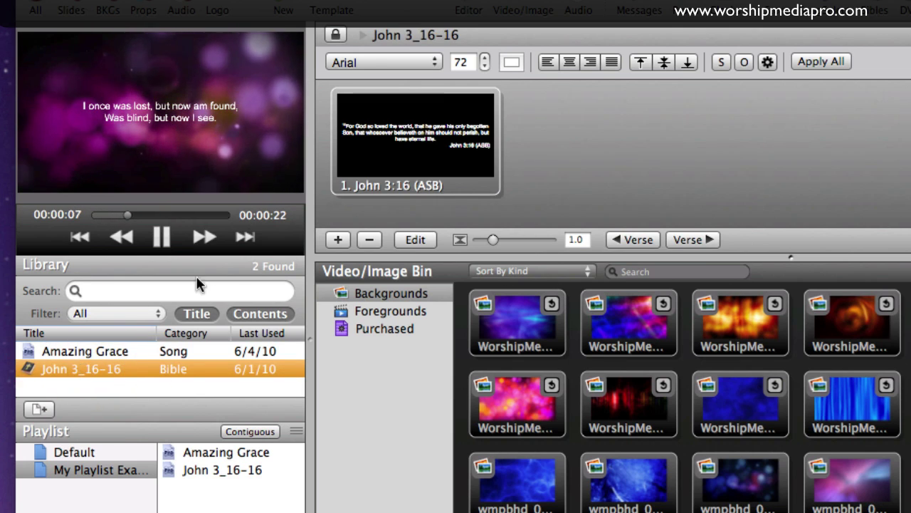
click(380, 158)
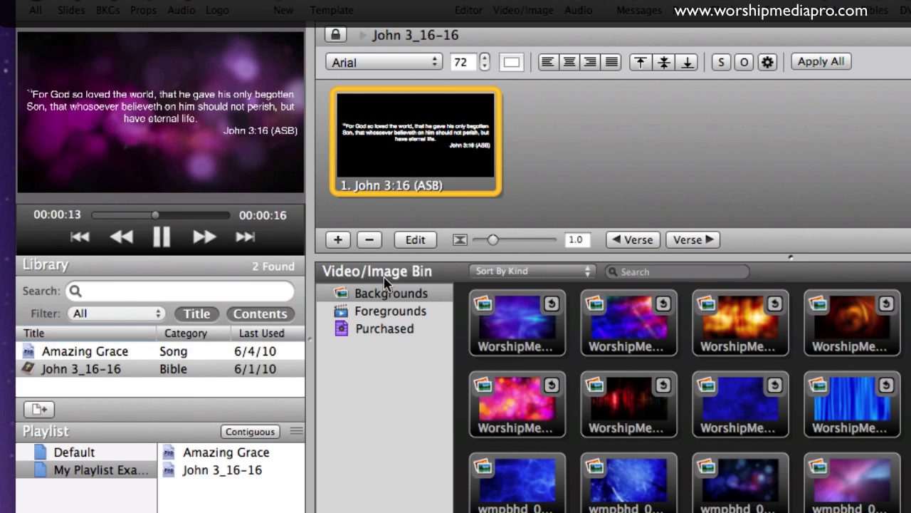
Step: Clear the background and the John 3:16 slide from the output, and display the logo
click(744, 495)
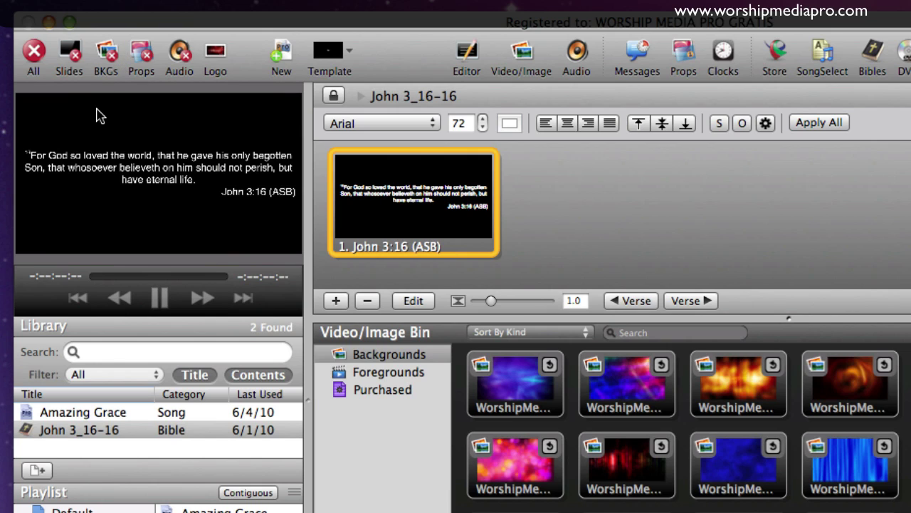
click(68, 57)
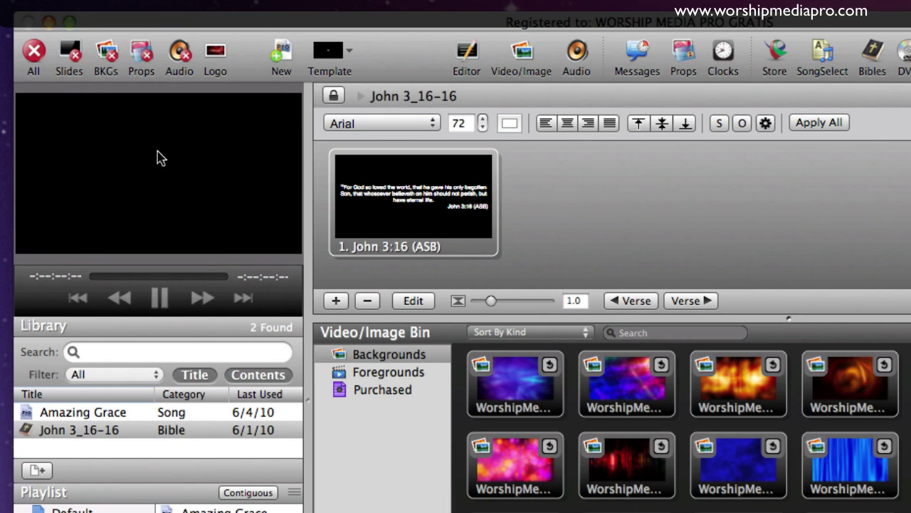
click(215, 55)
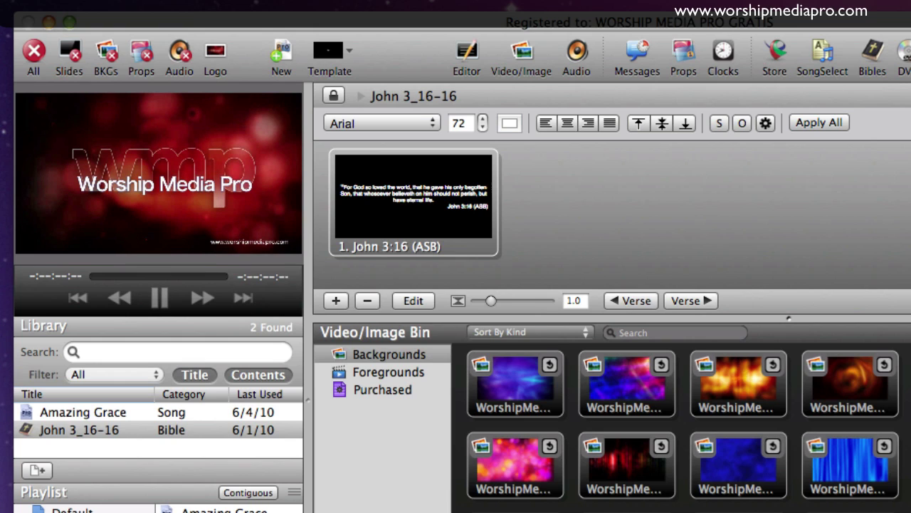
Step: Open the General preferences and look at the options for changing the Default Logo, then at the Display settings
key(super+comma)
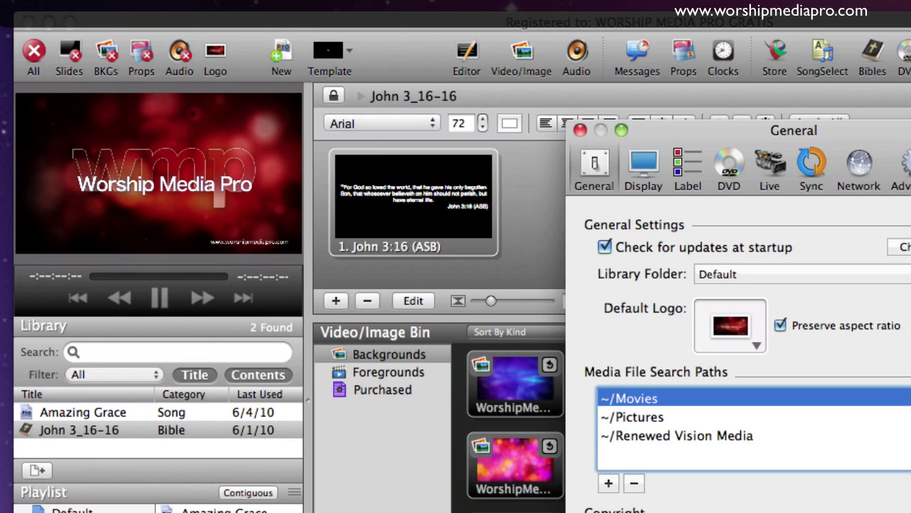
drag(719, 126, 447, 54)
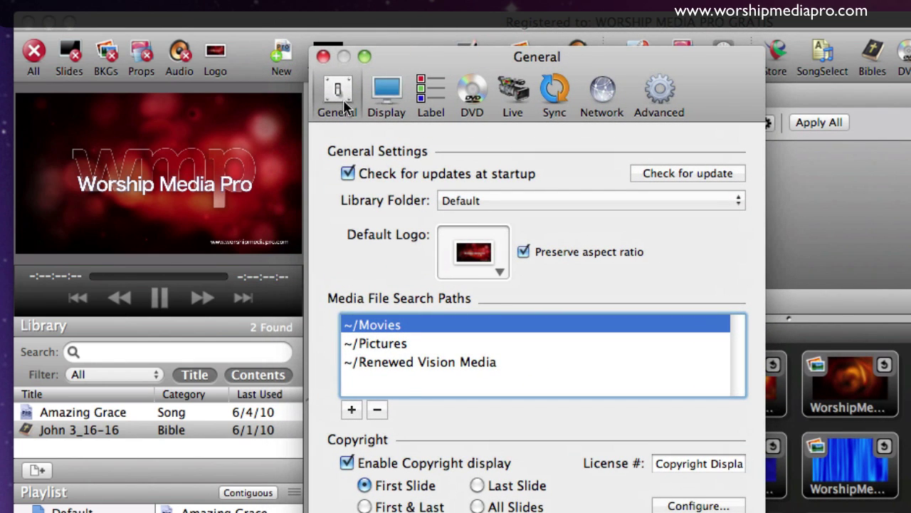
click(500, 270)
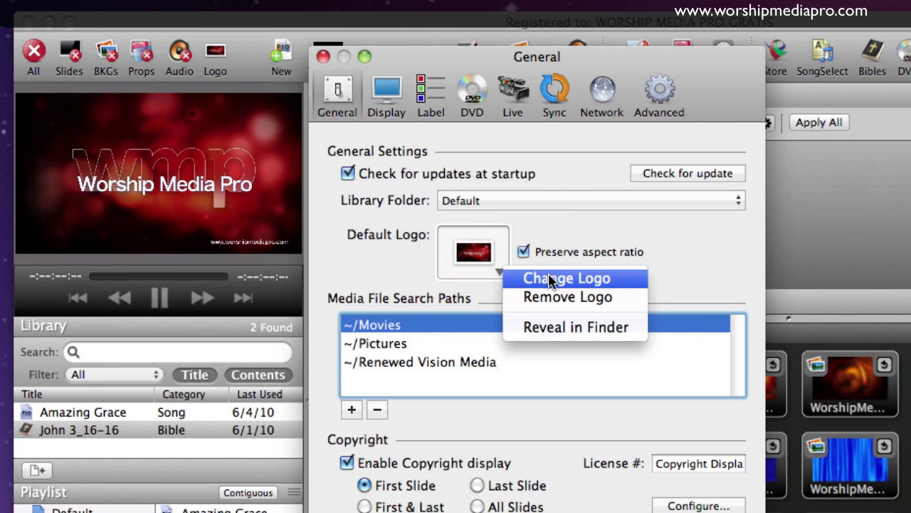
click(607, 227)
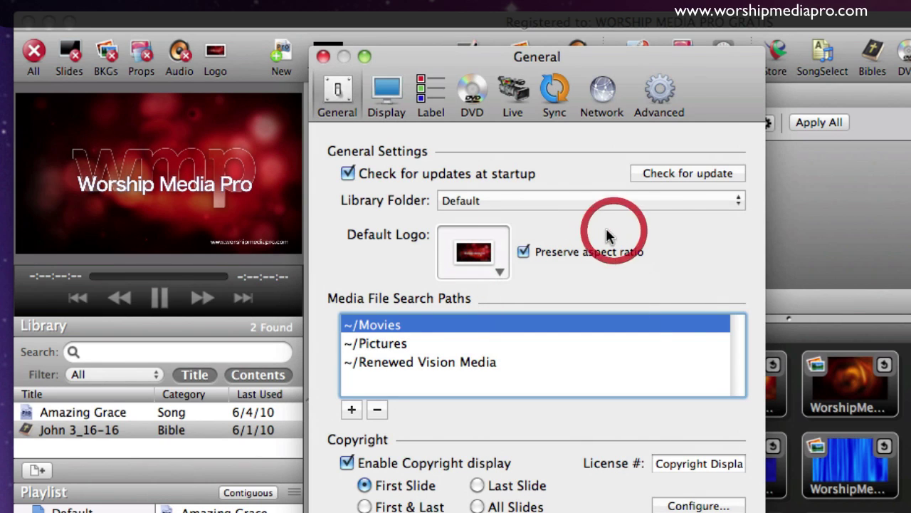
click(384, 93)
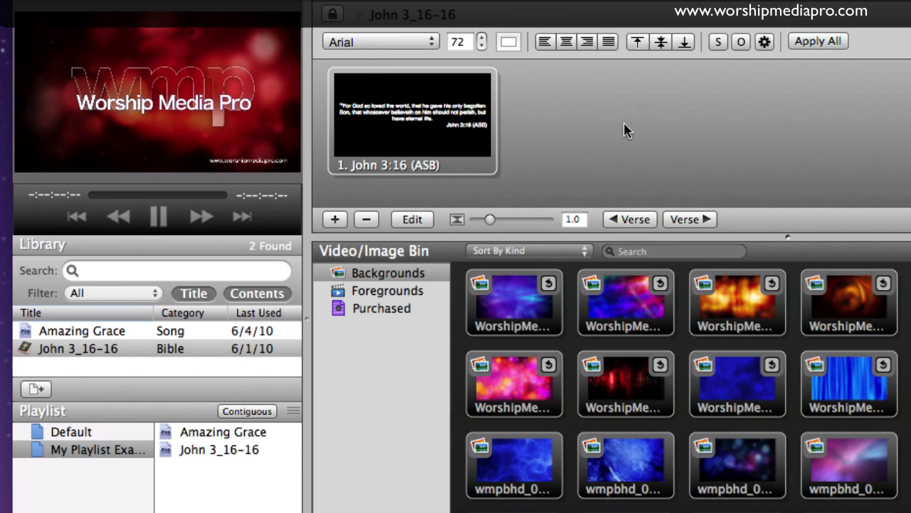
Step: Add wmpbsd_012.jpg and wmpbhd_026.jpg from the tutorial-resources folder in Finder to the Backgrounds collection
click(649, 126)
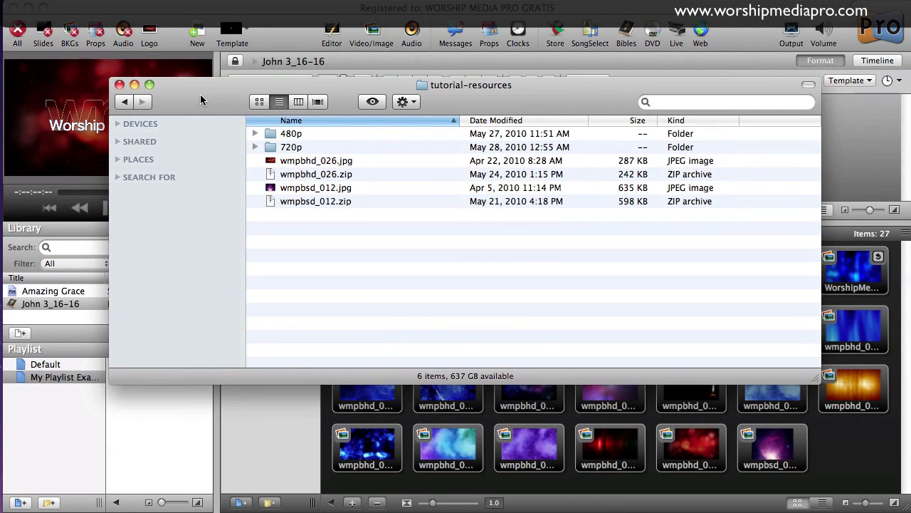
drag(331, 101, 858, 65)
drag(840, 153, 798, 455)
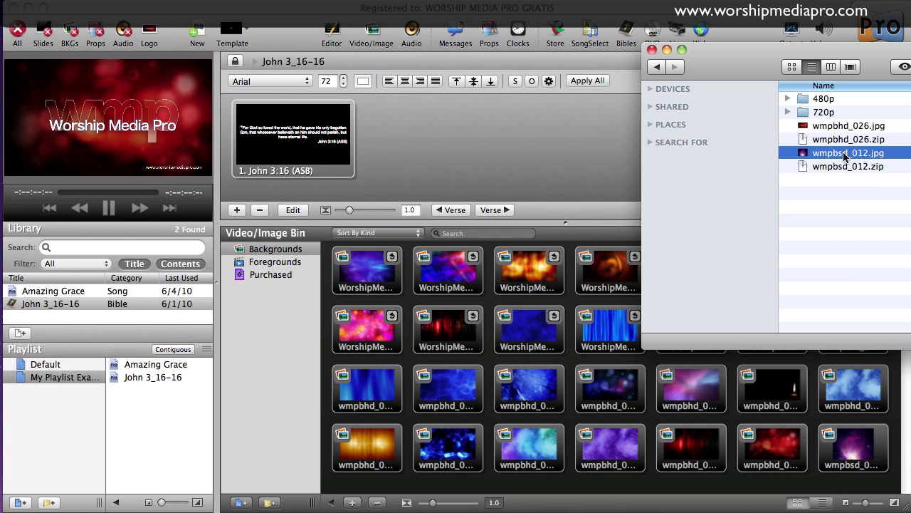
mouse_move(837, 129)
mouse_down()
mouse_move(819, 377)
mouse_move(788, 319)
mouse_up()
Step: Open the 720p folder in Finder, look over the Backgrounds thumbnails, and return to the presentation window
double_click(803, 110)
drag(861, 104, 863, 185)
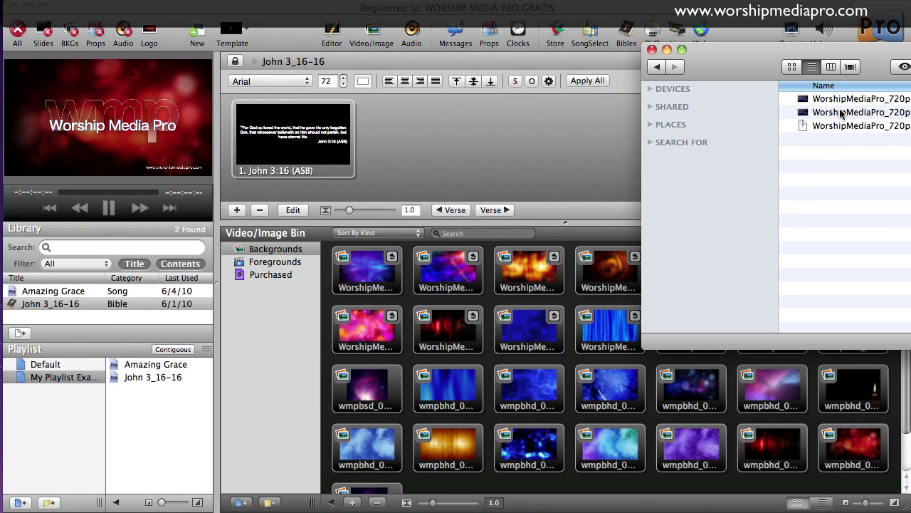
scroll(694, 437, down, 3)
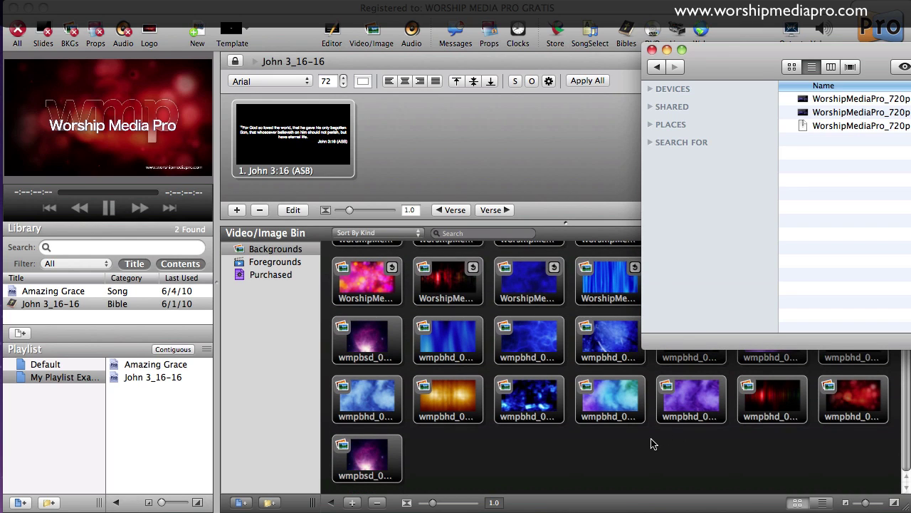
scroll(652, 442, up, 3)
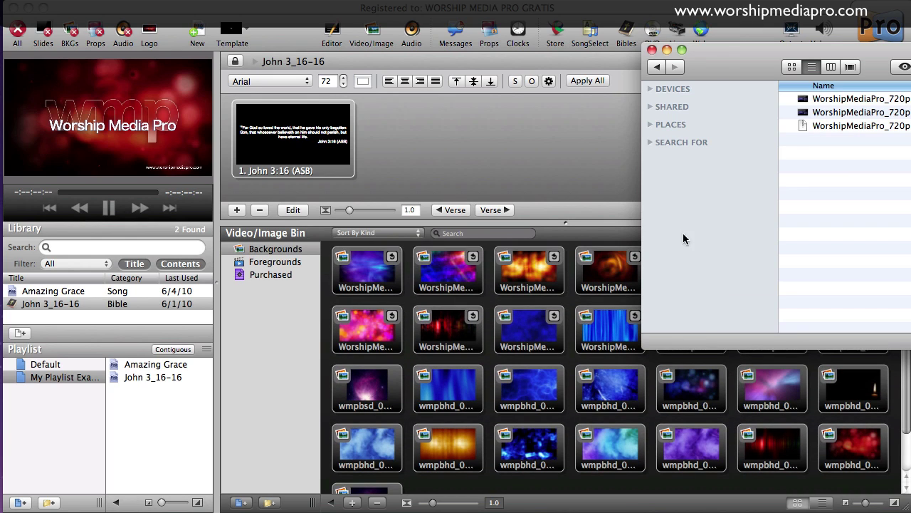
drag(715, 56, 717, 16)
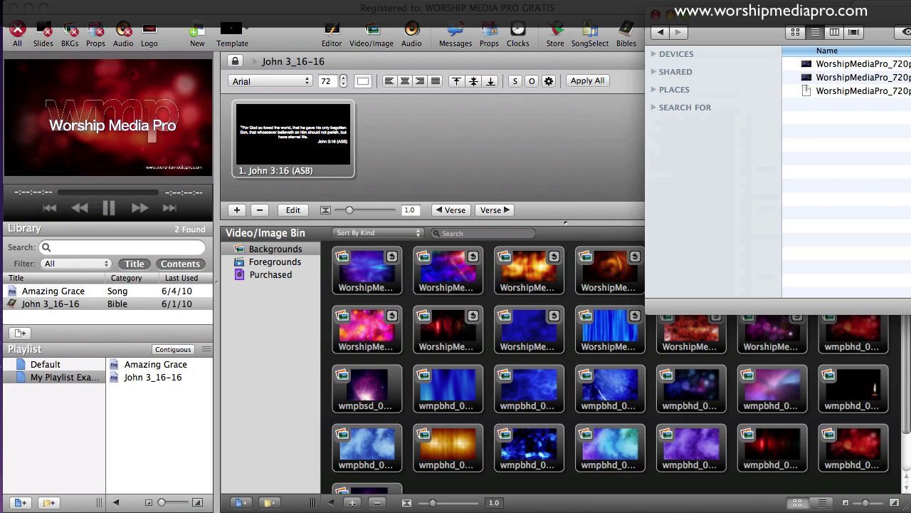
click(908, 466)
scroll(904, 467, down, 2)
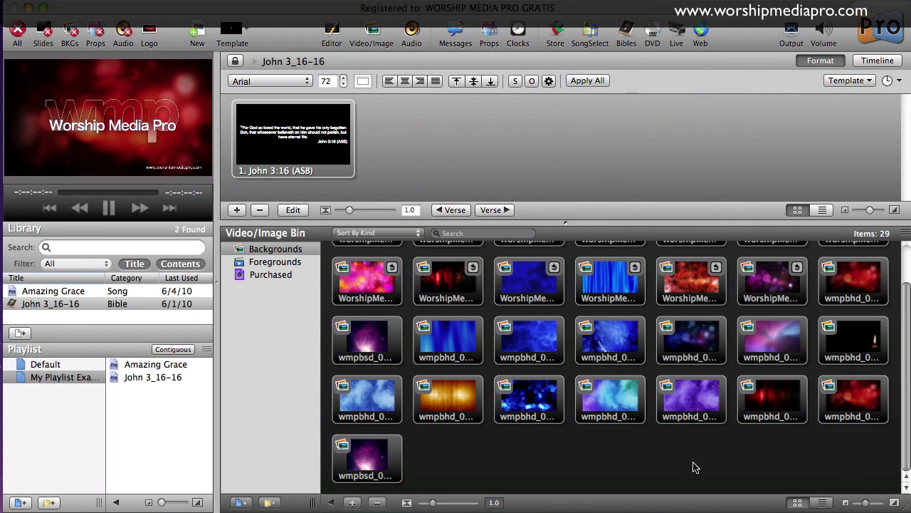
Step: Make the last purple nebula image the live background, view its options, and select its duplicate two rows above
click(373, 458)
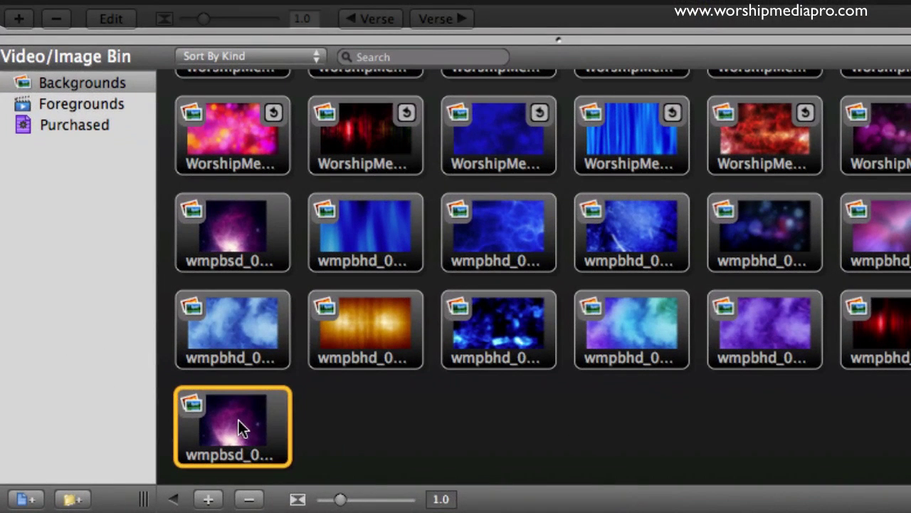
right_click(374, 449)
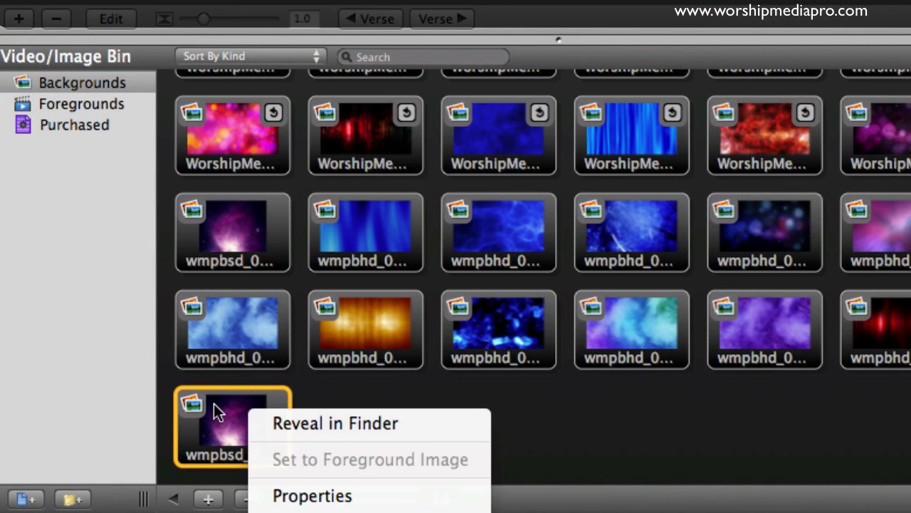
right_click(234, 215)
click(272, 226)
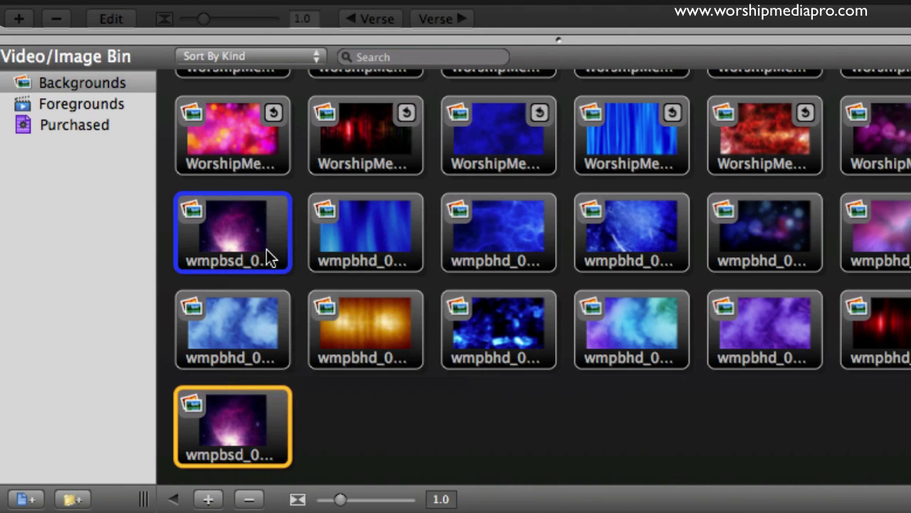